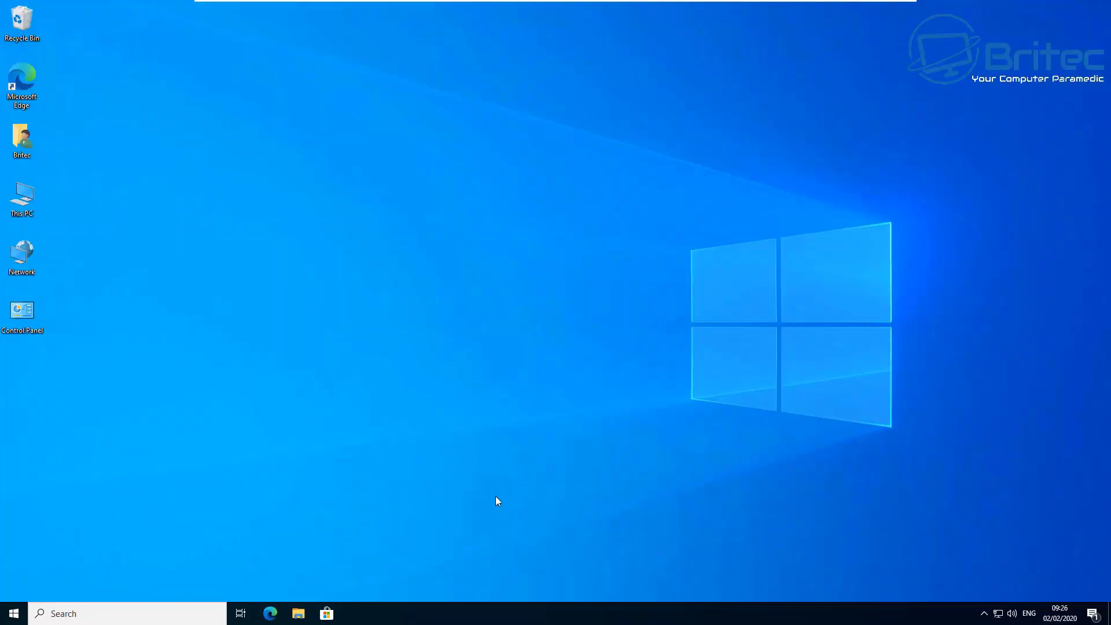
- Search 'system restore' and open System Properties at the restore point settings
left_click(107, 606)
type("s")
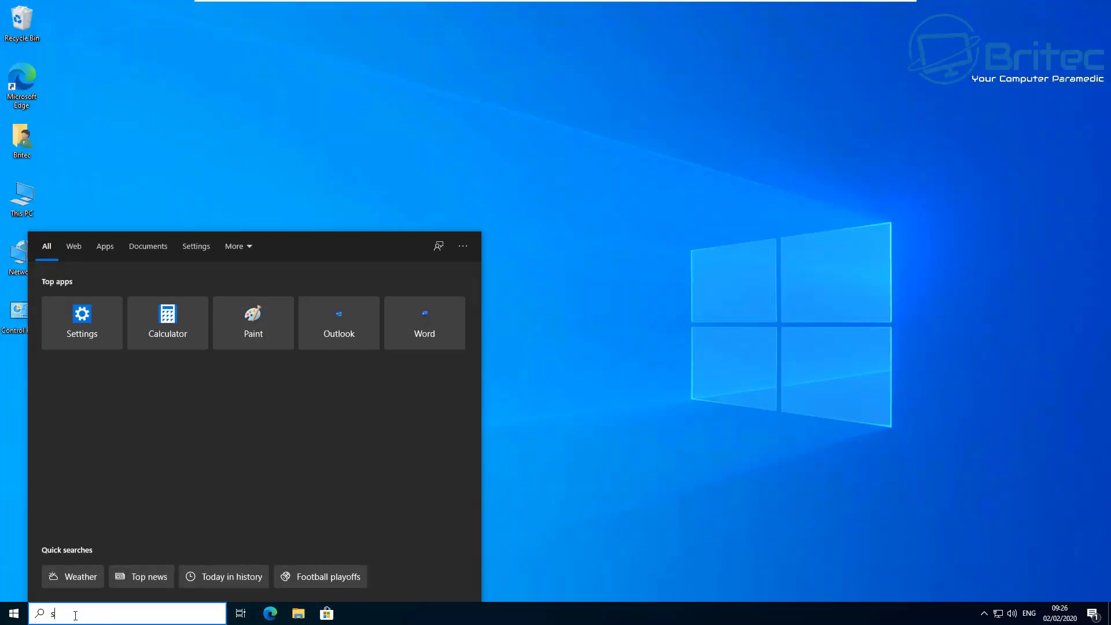
type("ystem")
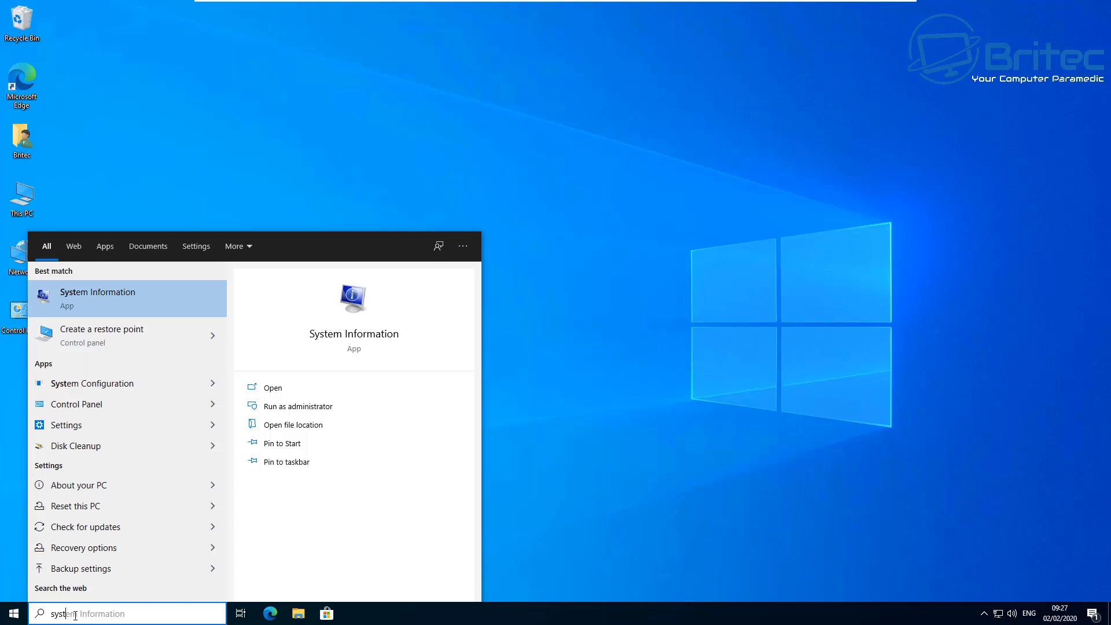
type(" restore")
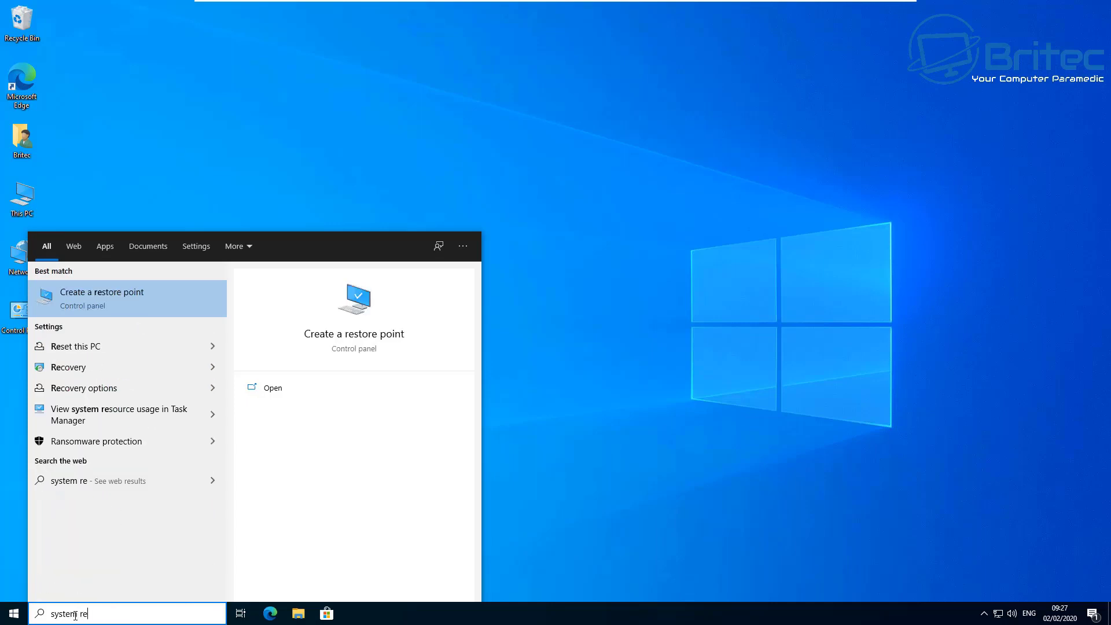
left_click(107, 300)
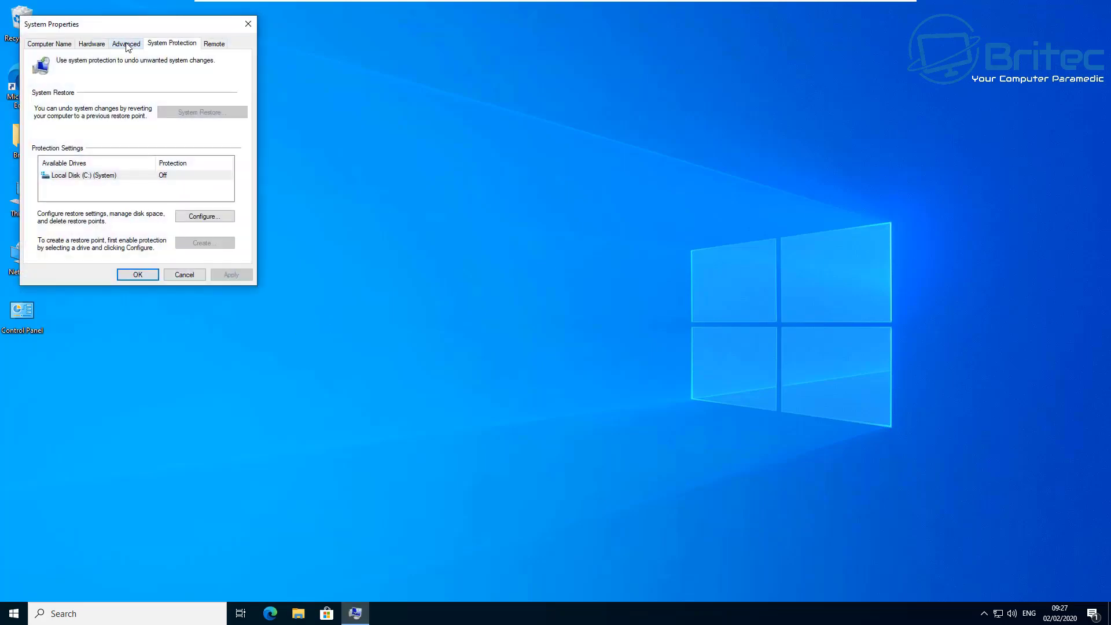
left_click_drag(126, 29, 511, 174)
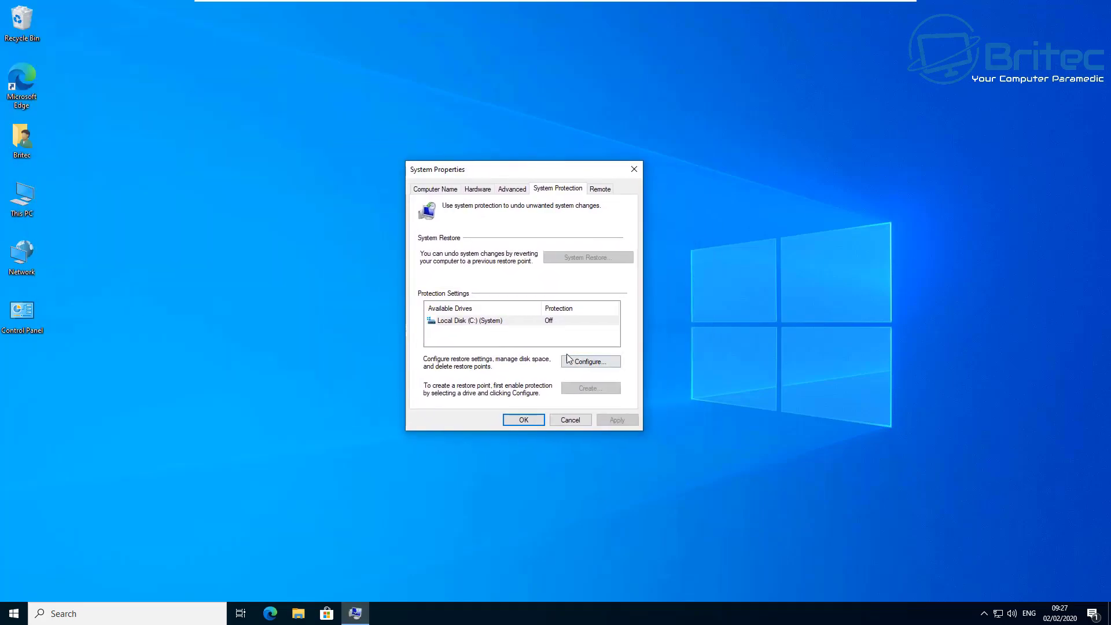
- Turn on system protection for Local Disk (C:) with max usage 3% (1.78 GB)
left_click(463, 320)
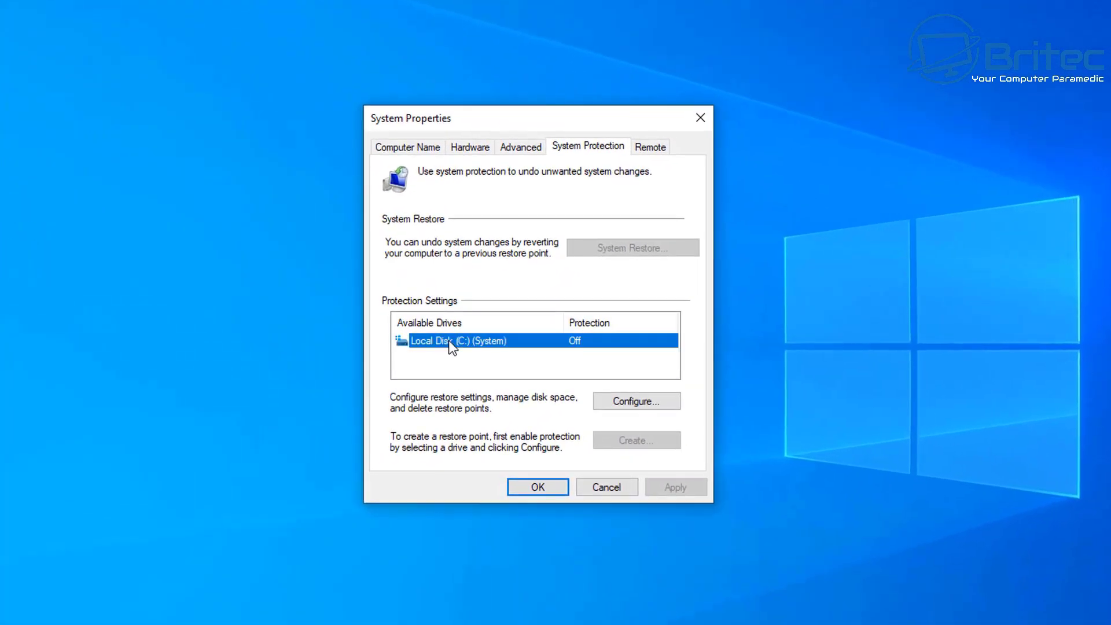
left_click(623, 403)
left_click_drag(558, 168, 509, 122)
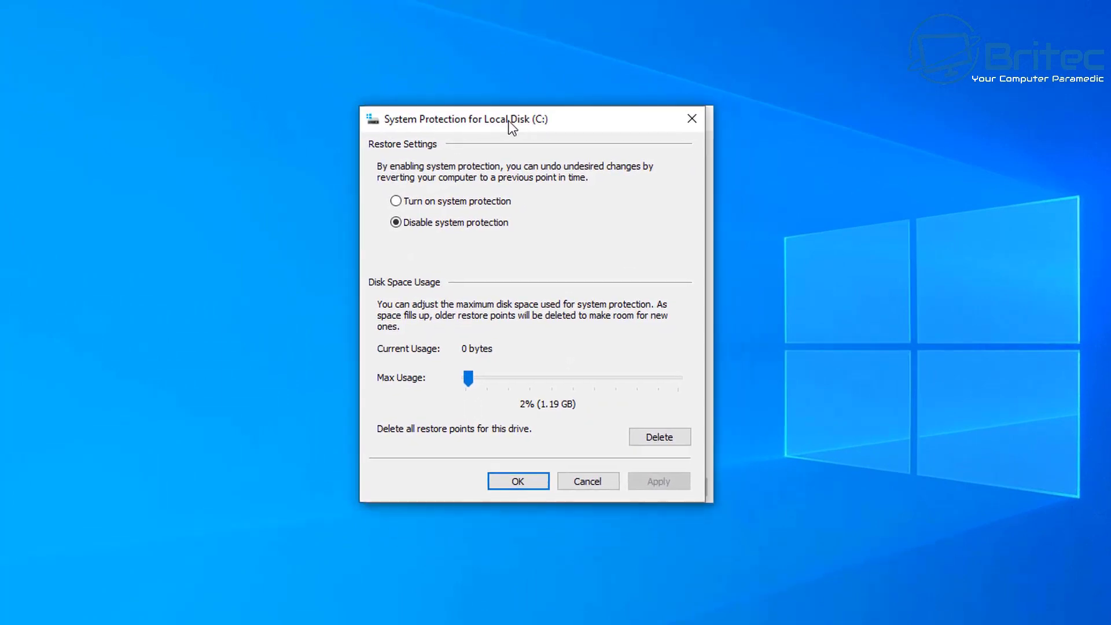
left_click(425, 206)
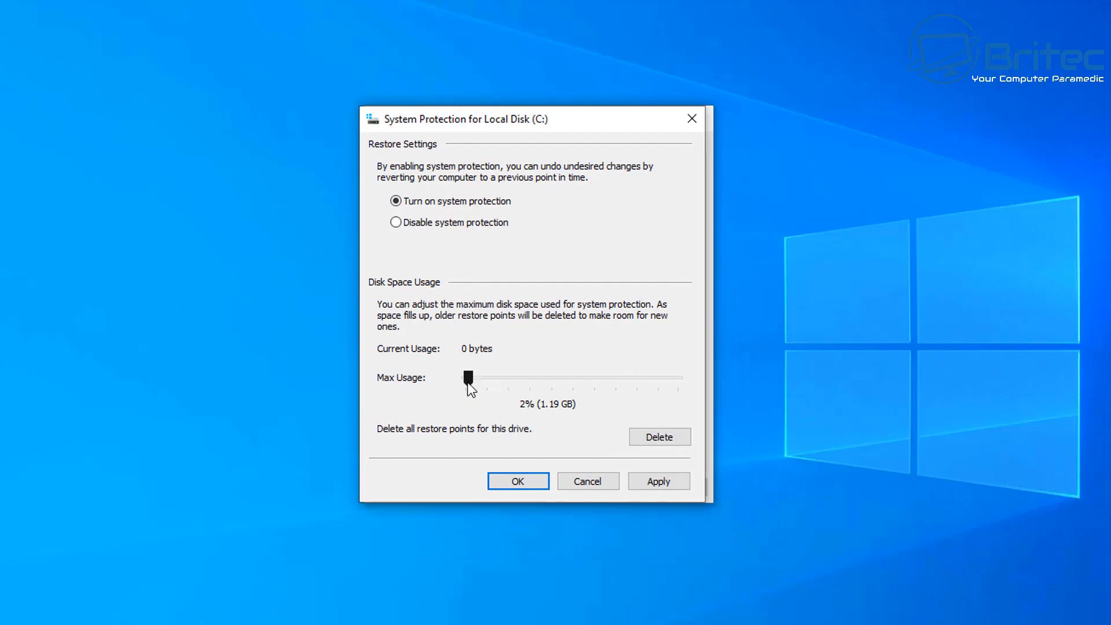
left_click_drag(466, 382, 468, 381)
left_click(663, 483)
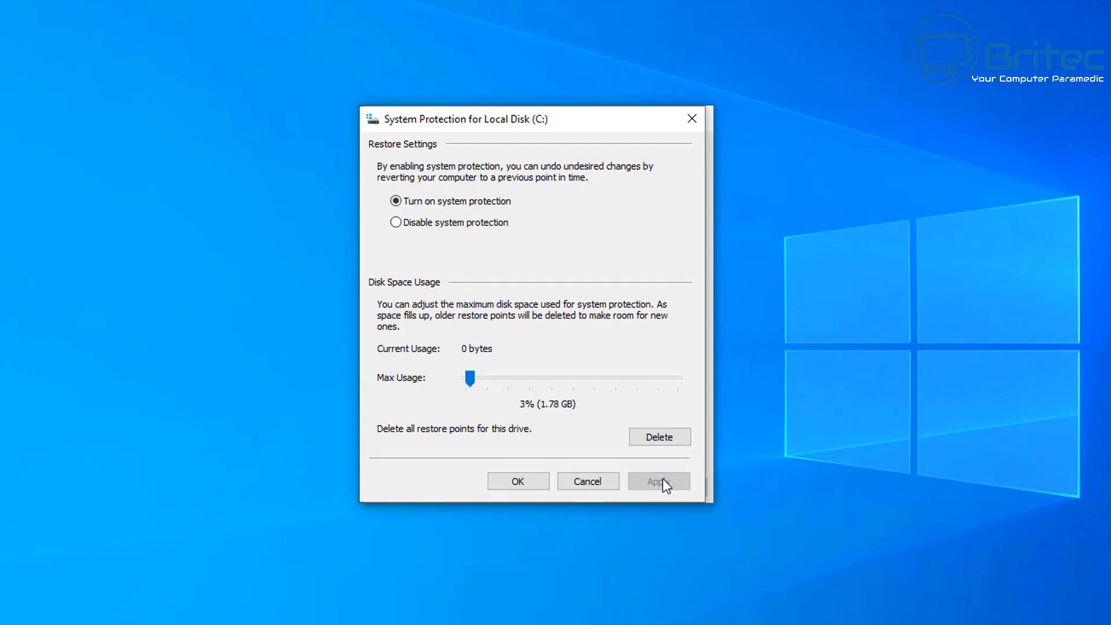
left_click(516, 481)
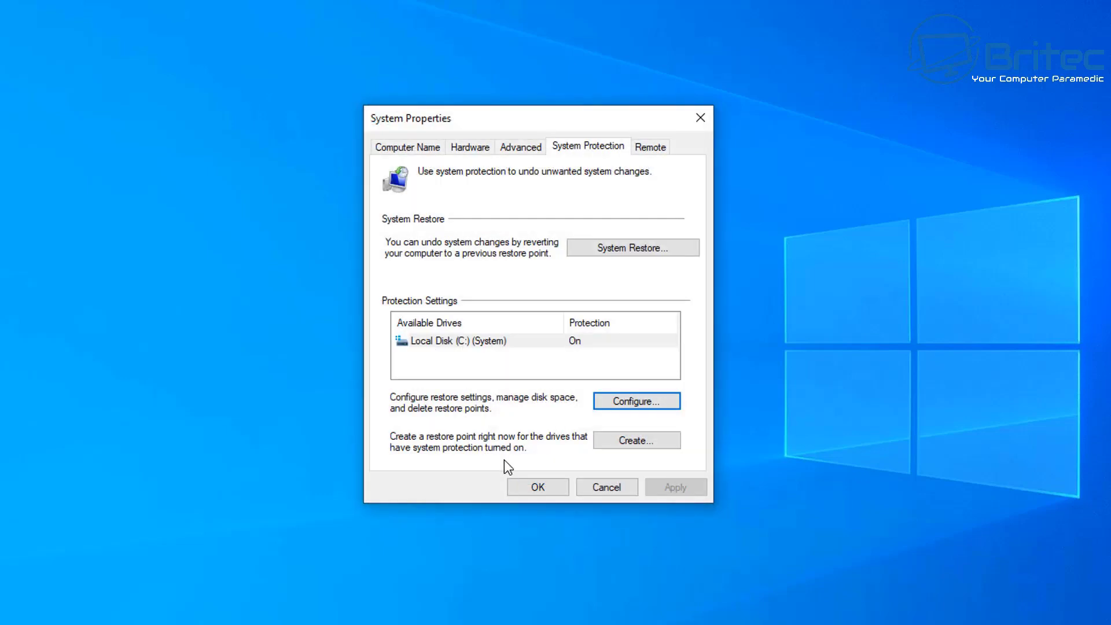
- Create a restore point named 'BeforePrivacyChange', then close System Properties
left_click(608, 444)
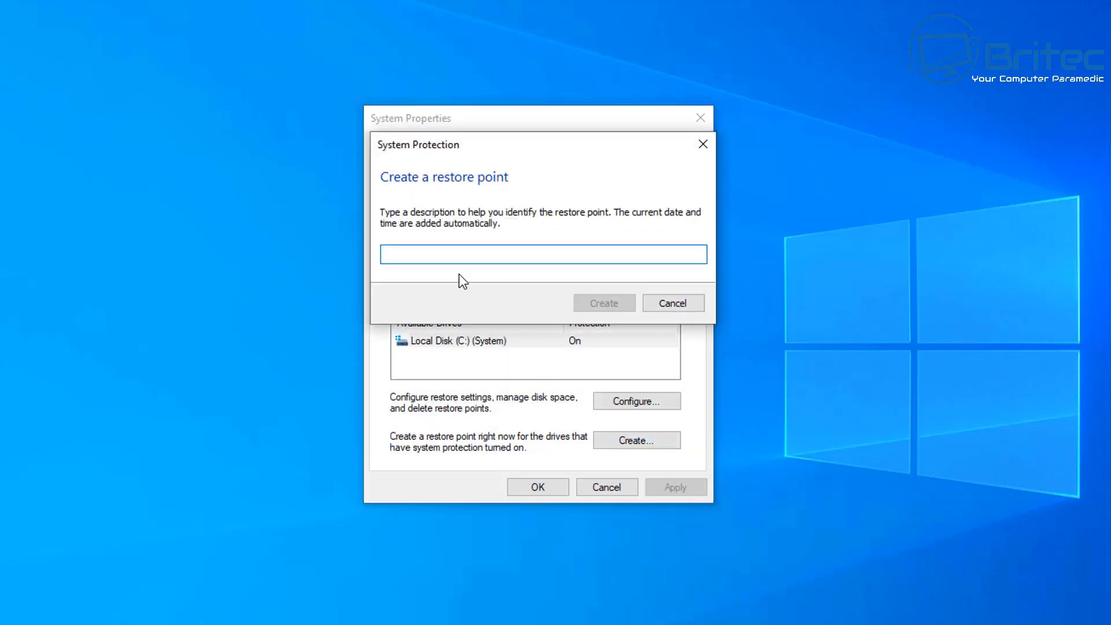
type("Be")
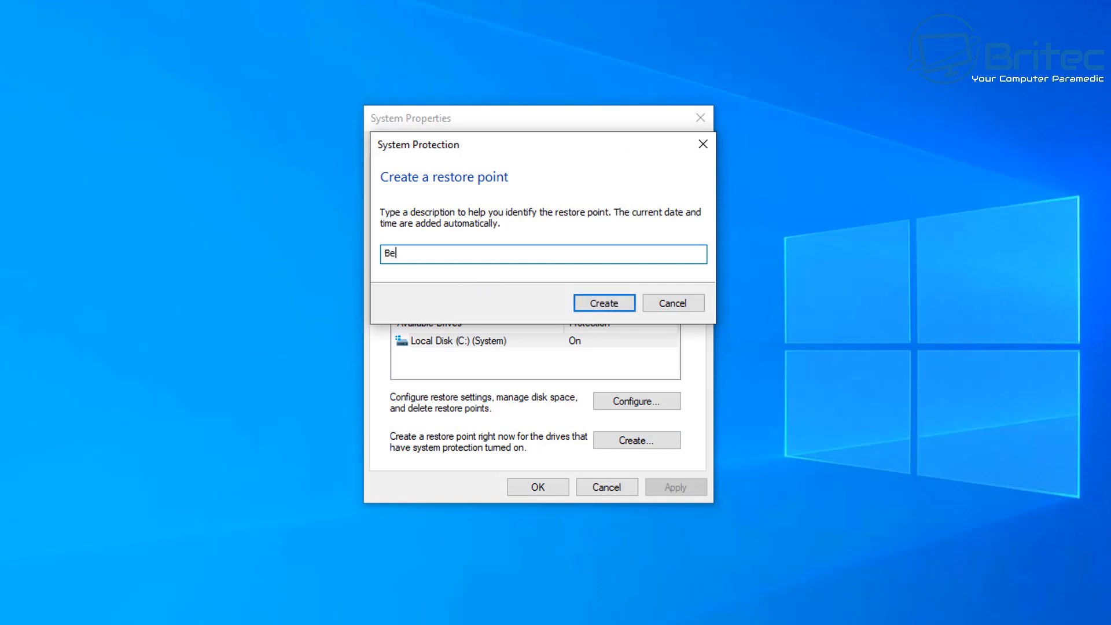
type("forePrivacyChange")
left_click(601, 304)
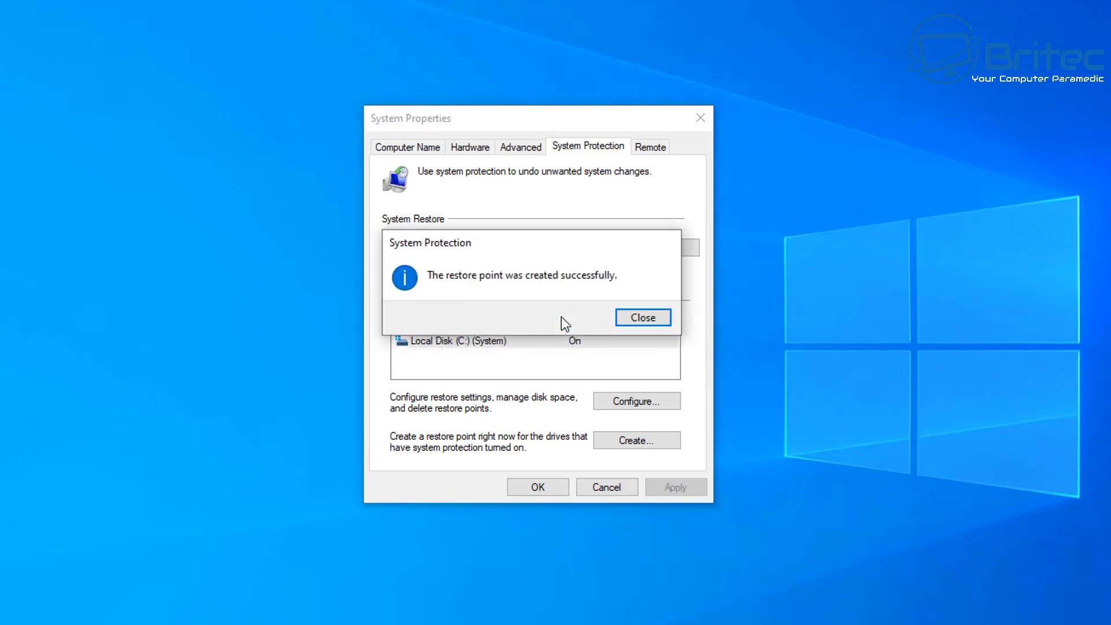
left_click(644, 318)
left_click(539, 488)
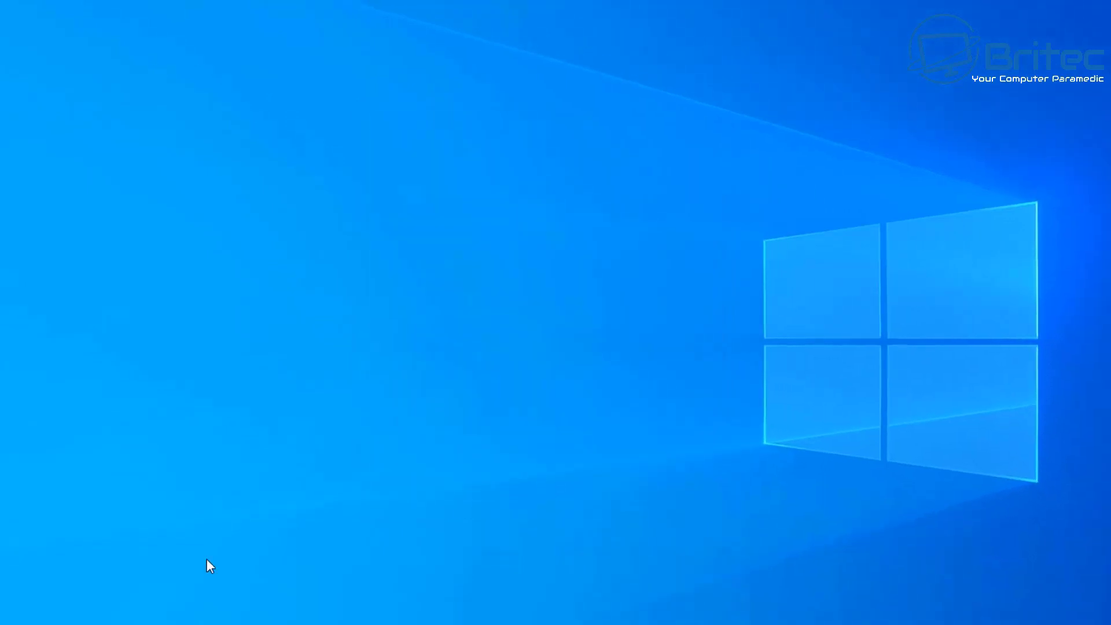
- Launch Registry Editor via a 'regedit' search with administrator rights
left_click(51, 613)
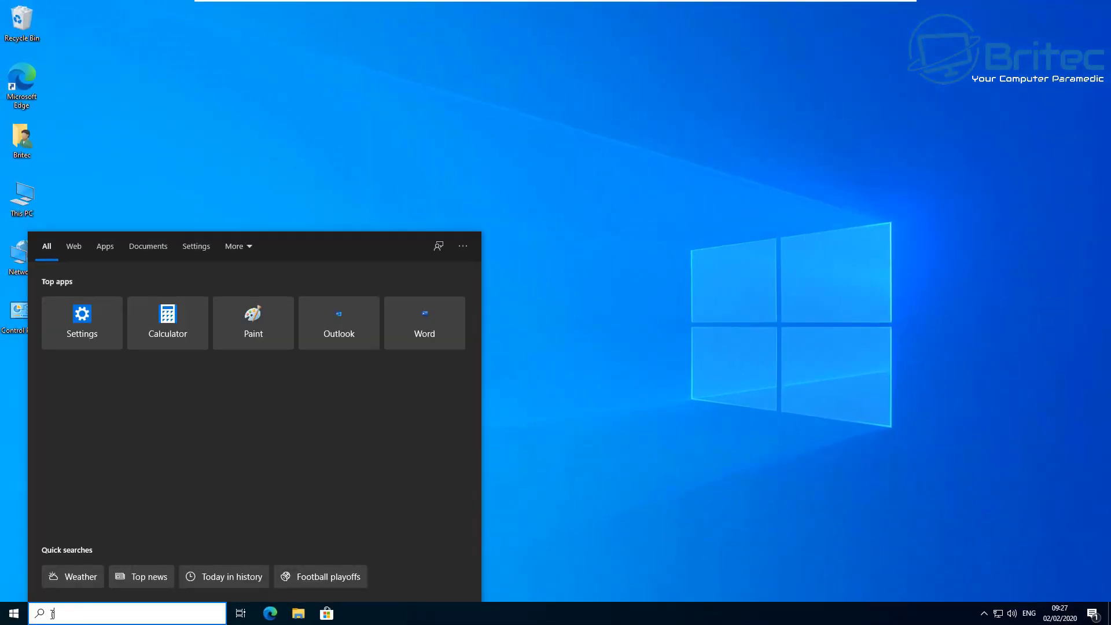
type("regedit")
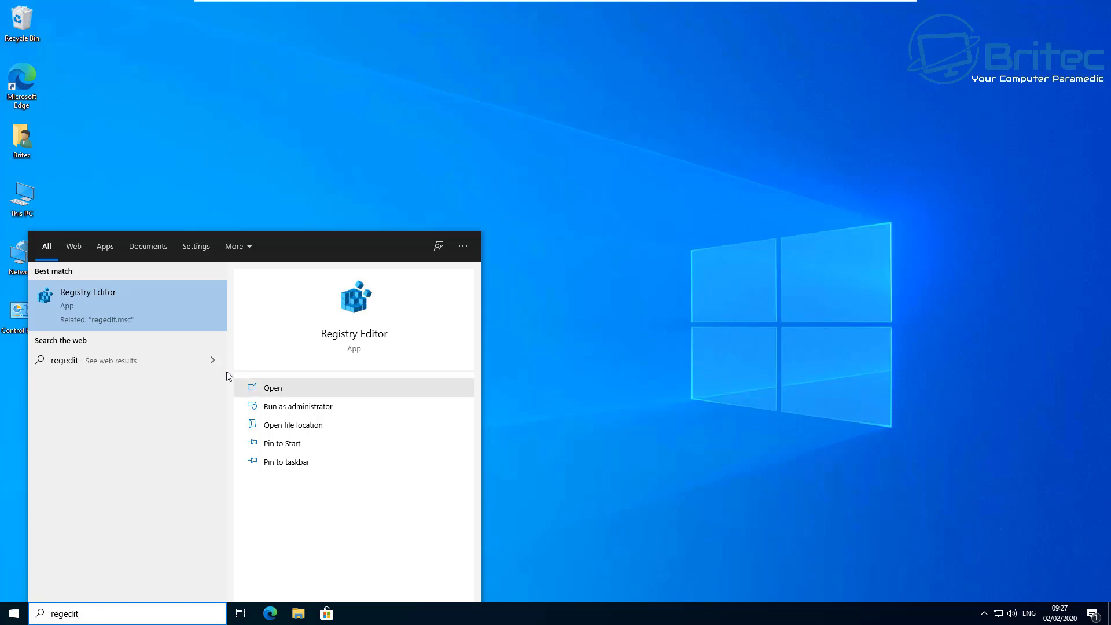
left_click(96, 301)
left_click(496, 380)
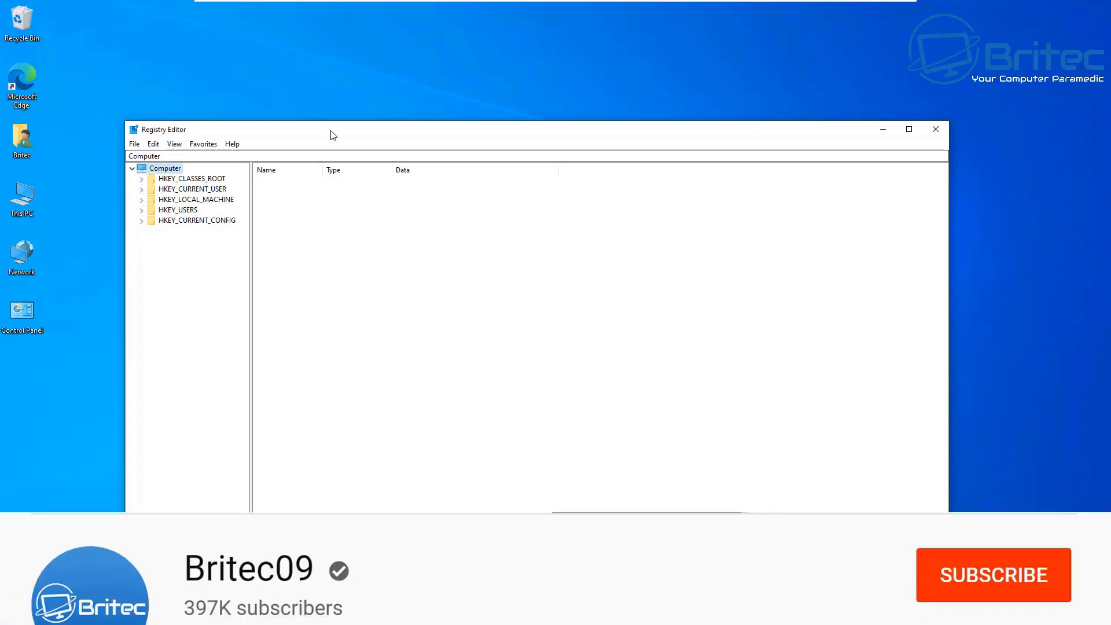
left_click_drag(333, 132, 339, 109)
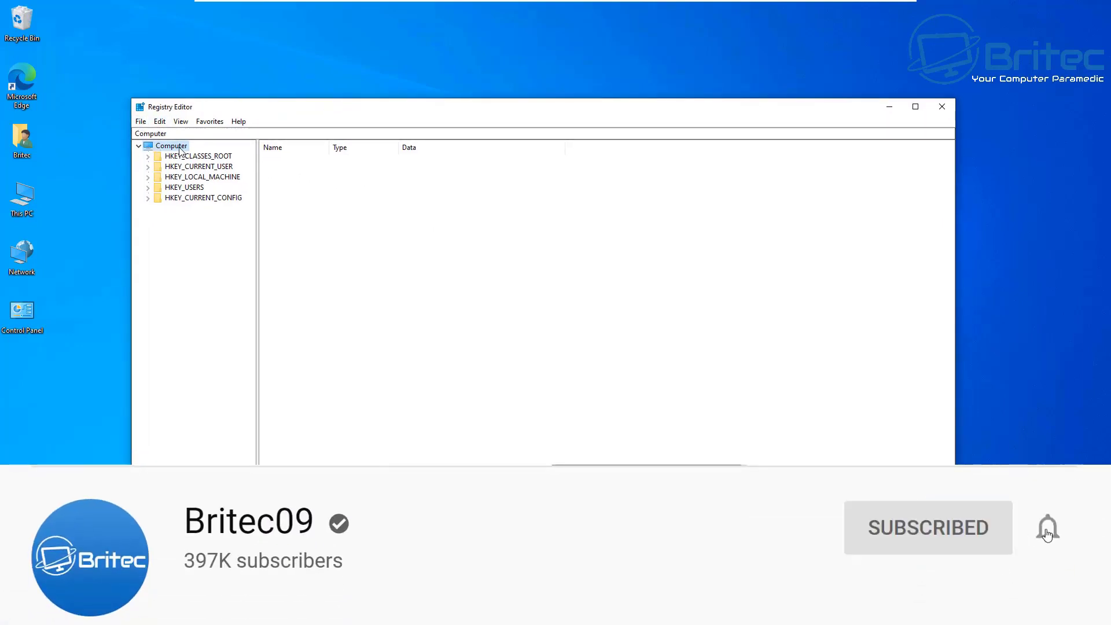
- Export the whole registry as BeforePrivacyChanges to Documents, then minimize Registry Editor
left_click(141, 122)
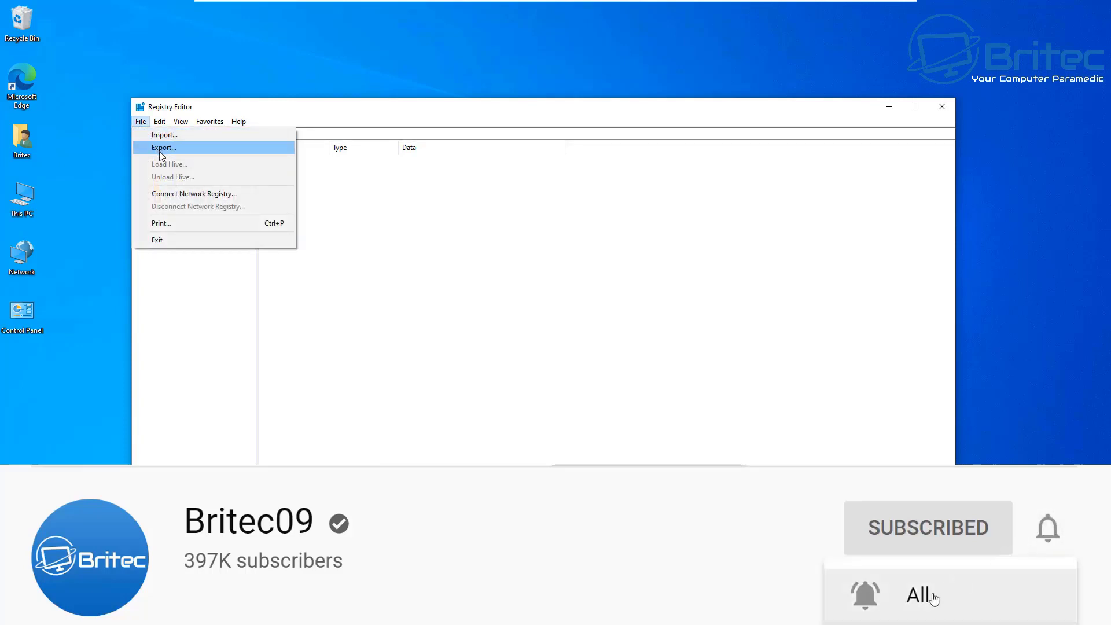
left_click(162, 148)
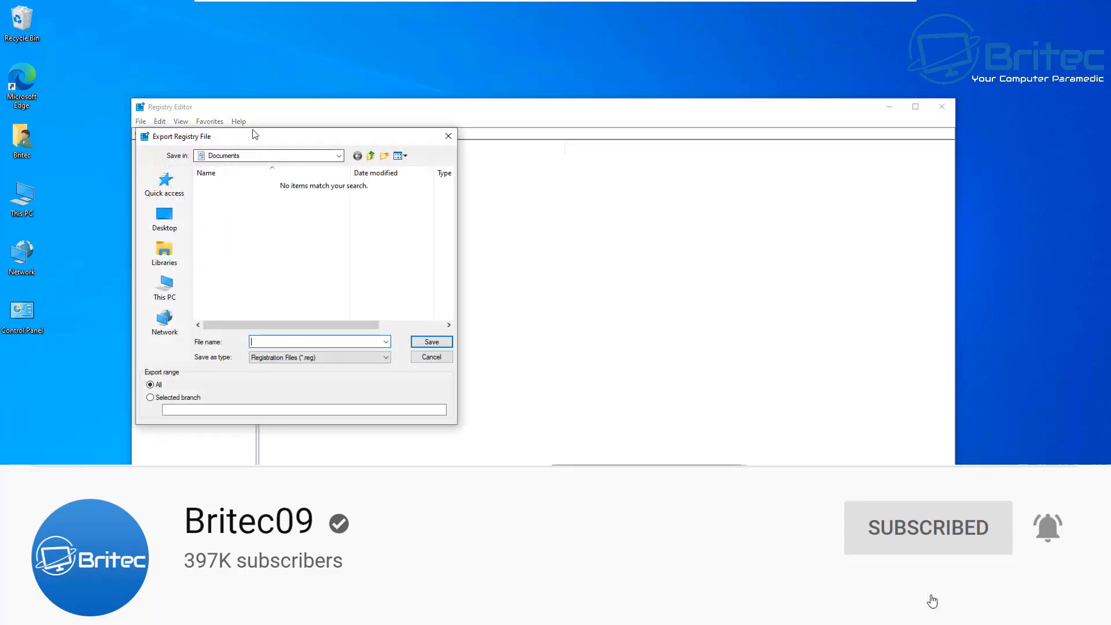
left_click_drag(255, 135, 378, 164)
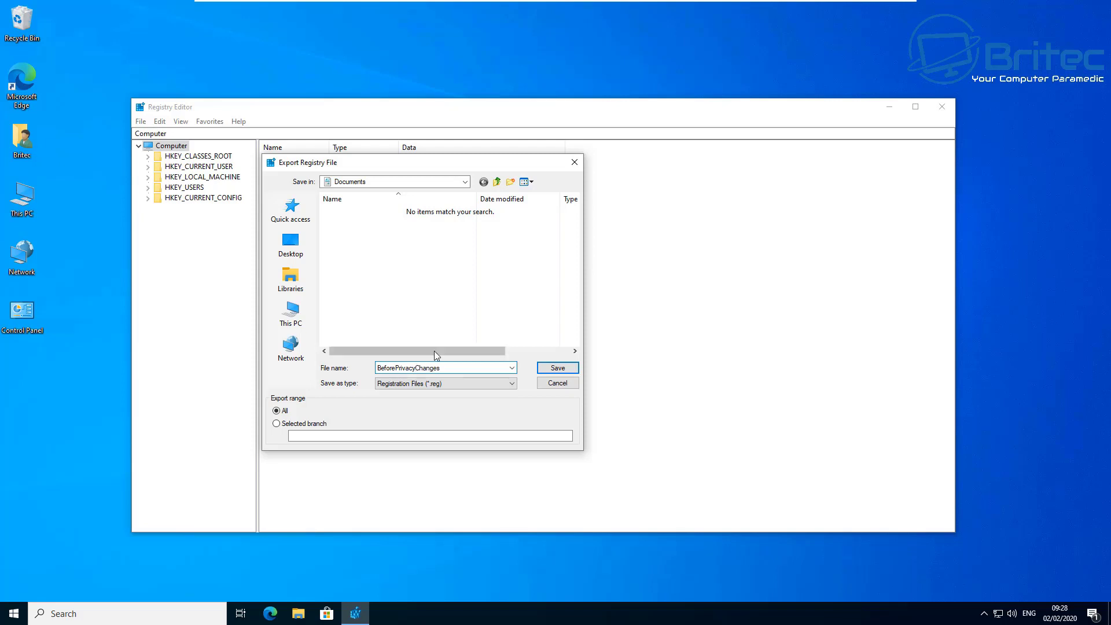
left_click(557, 367)
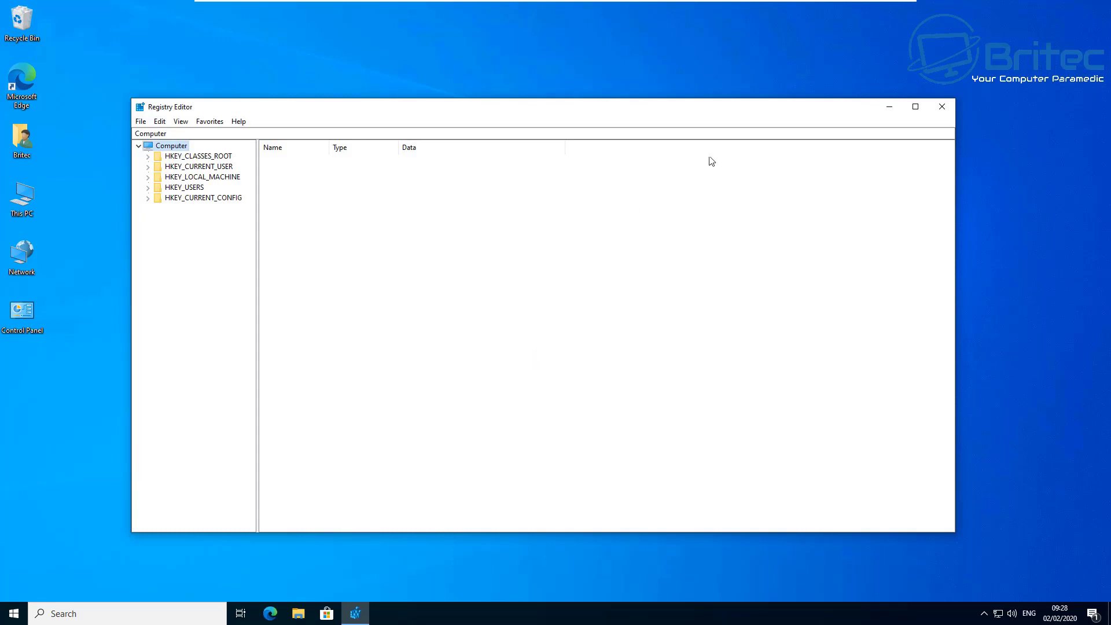
left_click(887, 110)
left_click(298, 613)
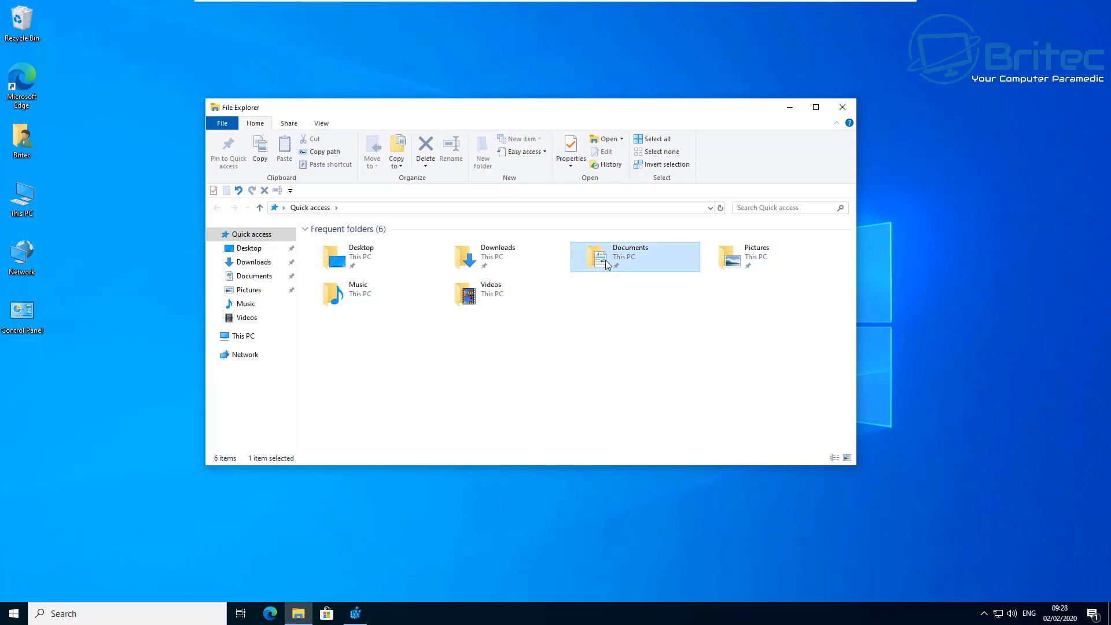
double_click(608, 263)
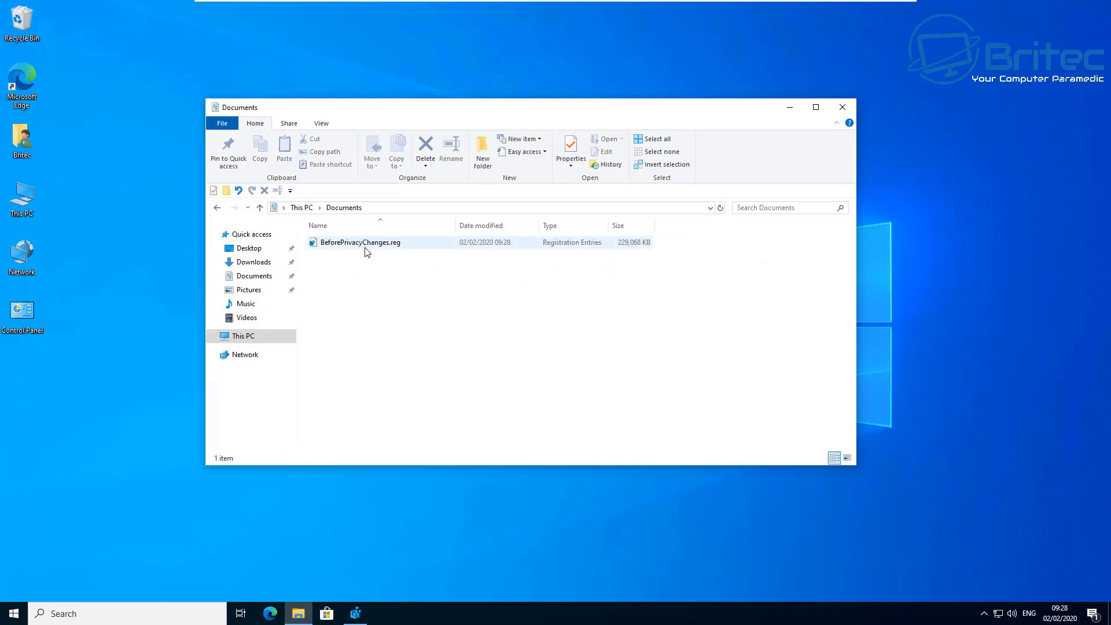
left_click(842, 108)
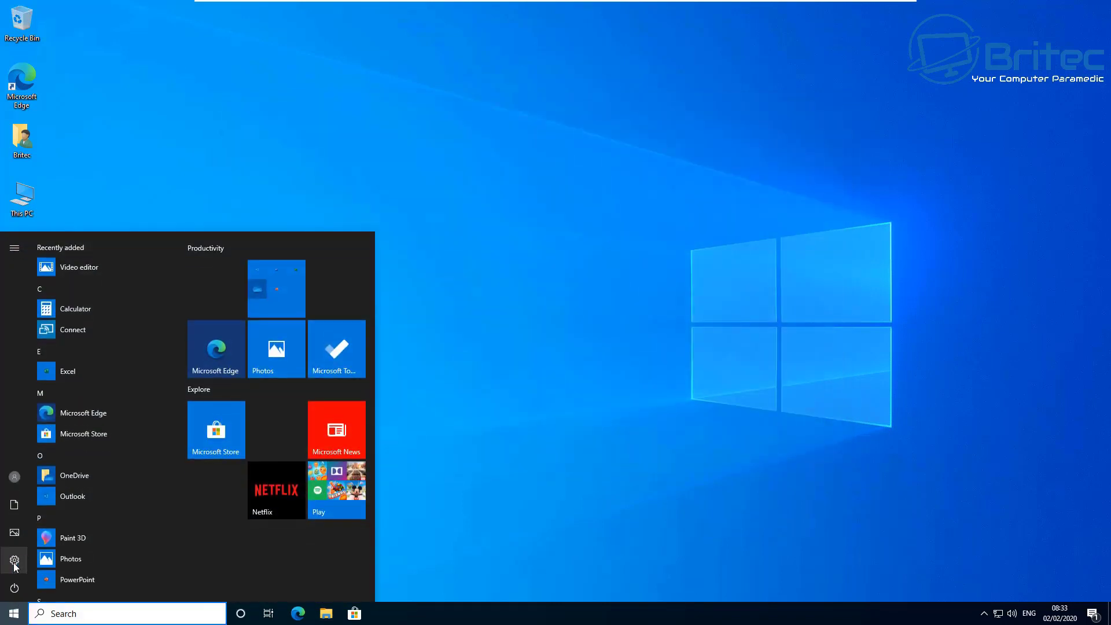
- Check the Speech, Inking & typing, Diagnostics & feedback and Activity history privacy pages, then close Settings
left_click(14, 560)
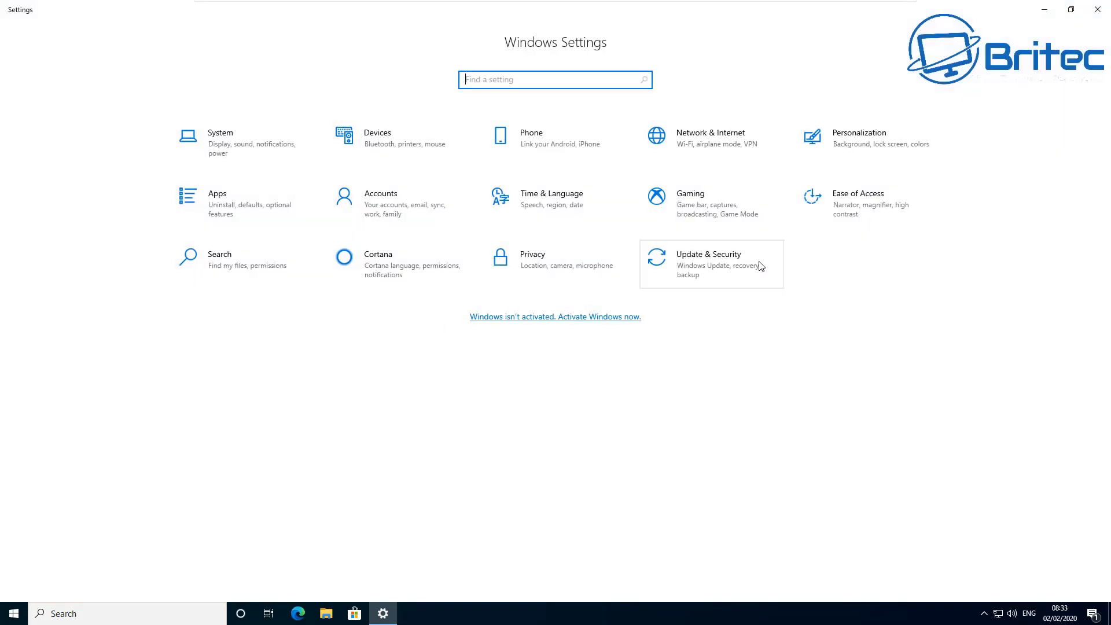
left_click(577, 263)
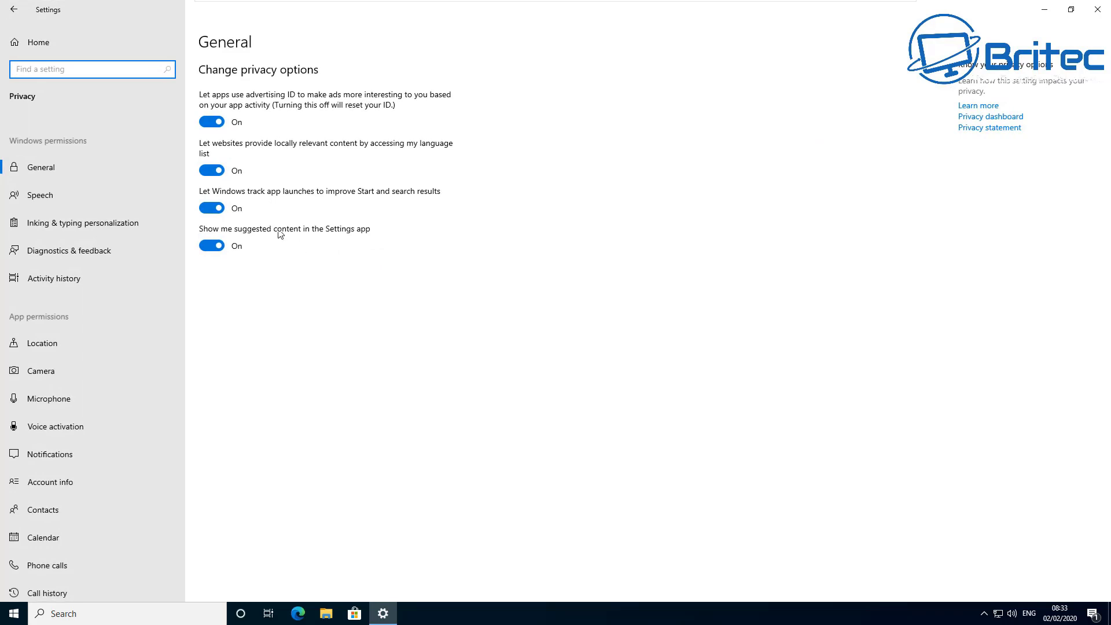
left_click(48, 201)
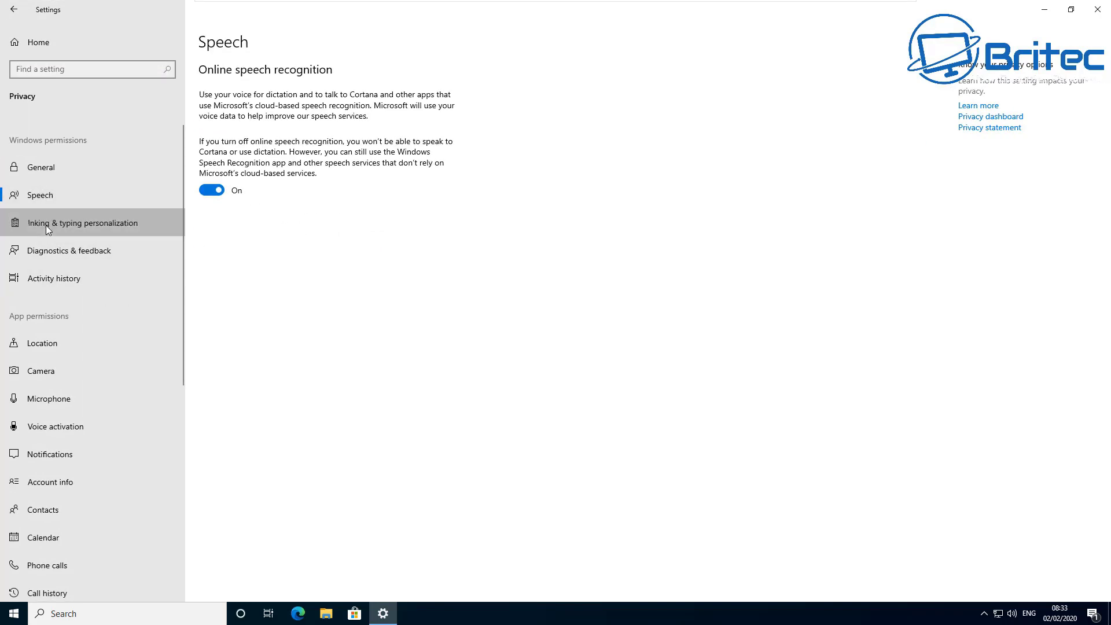
left_click(46, 225)
left_click(45, 255)
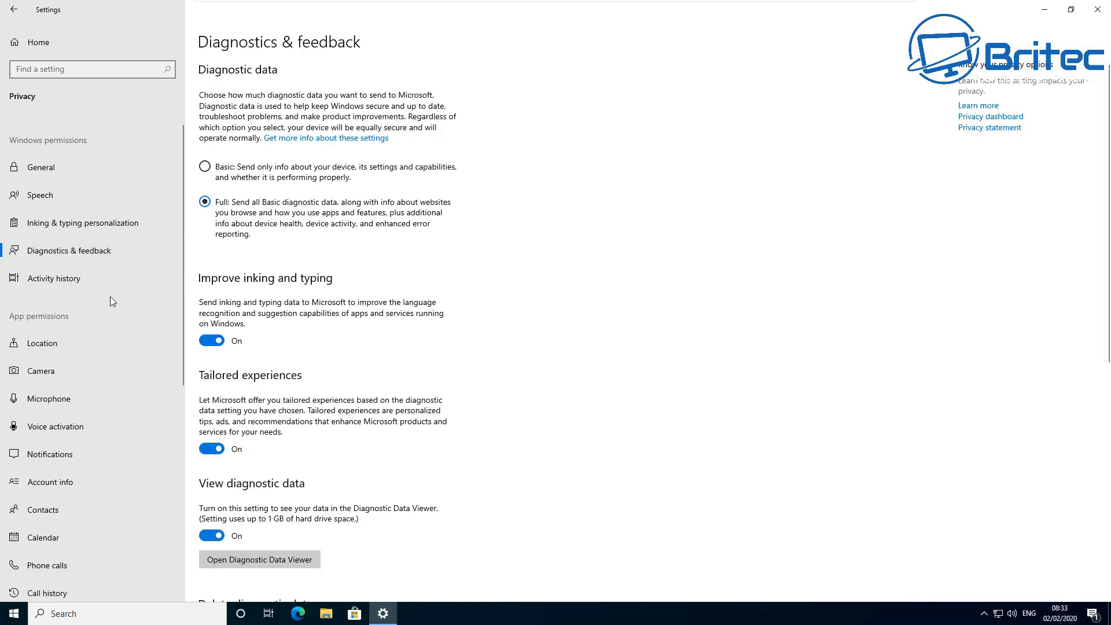
left_click(88, 277)
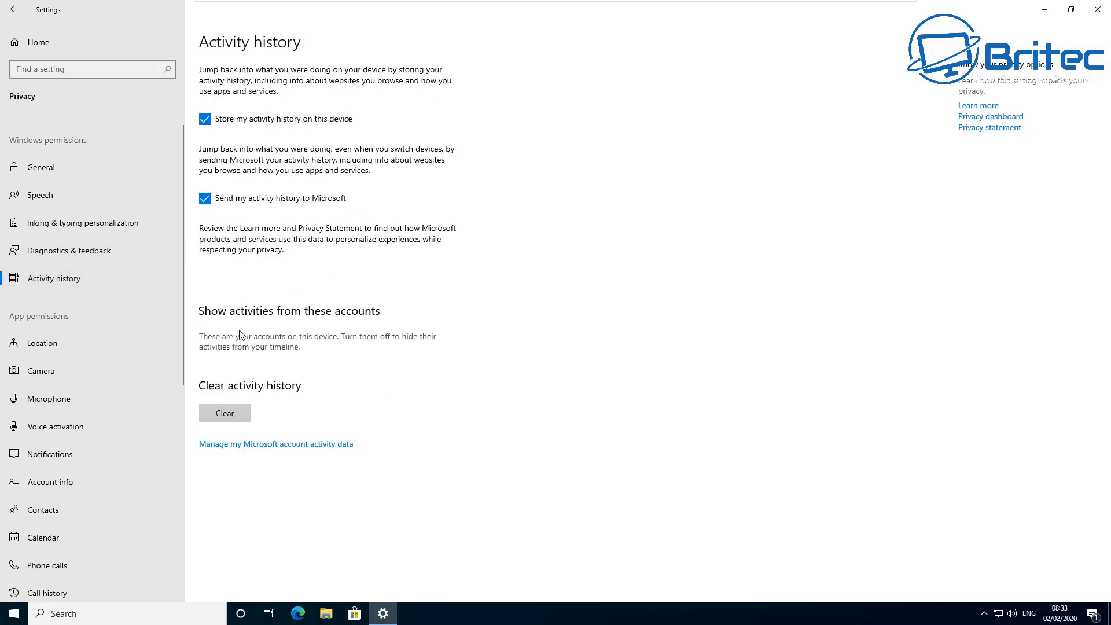
left_click(1098, 10)
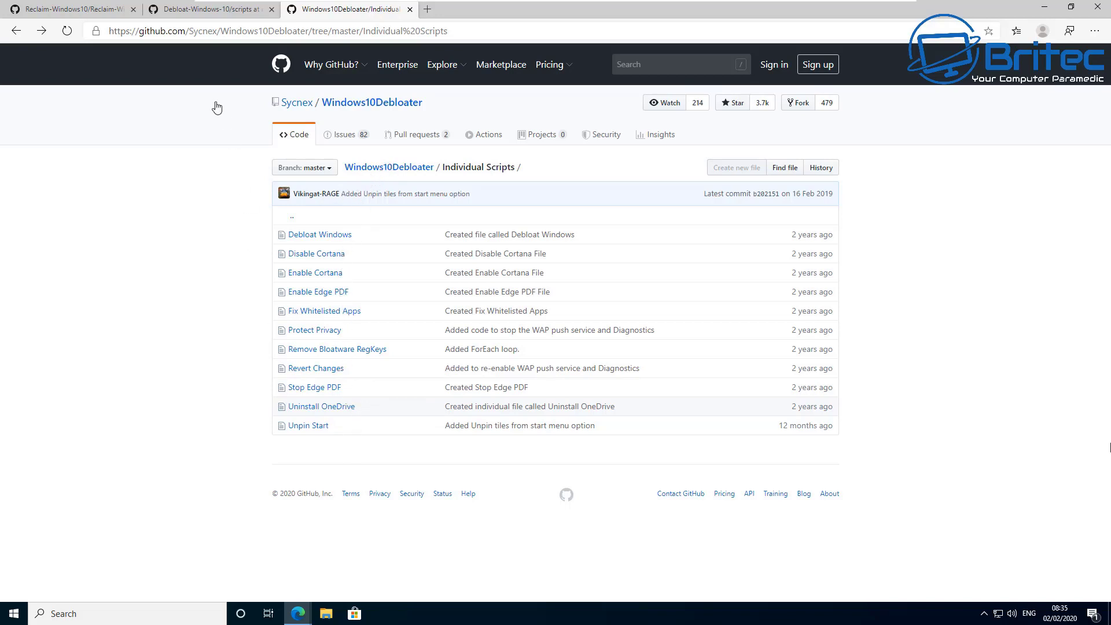
- Compare the repository tabs and read through fix-privacy-settings.ps1 in Debloat-Windows-10
left_click(204, 15)
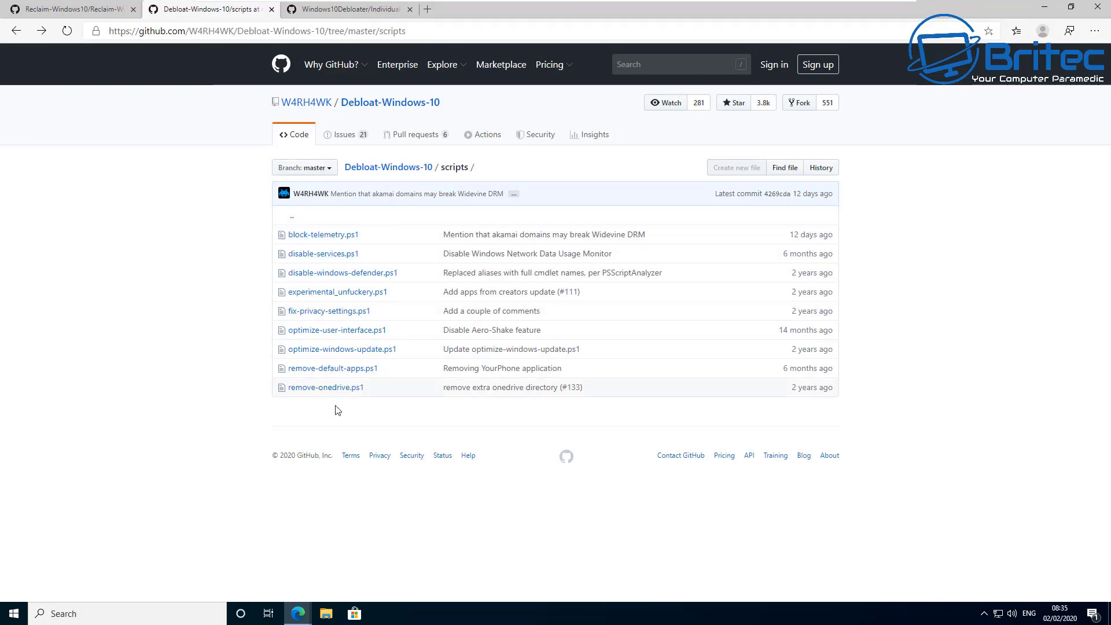
left_click(53, 15)
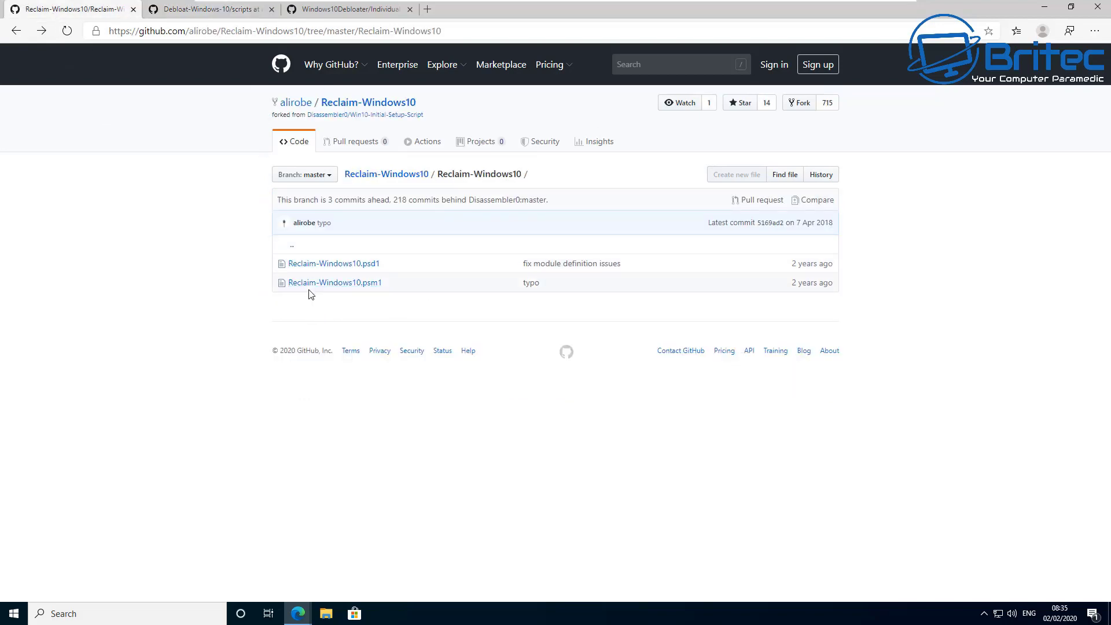
left_click(211, 11)
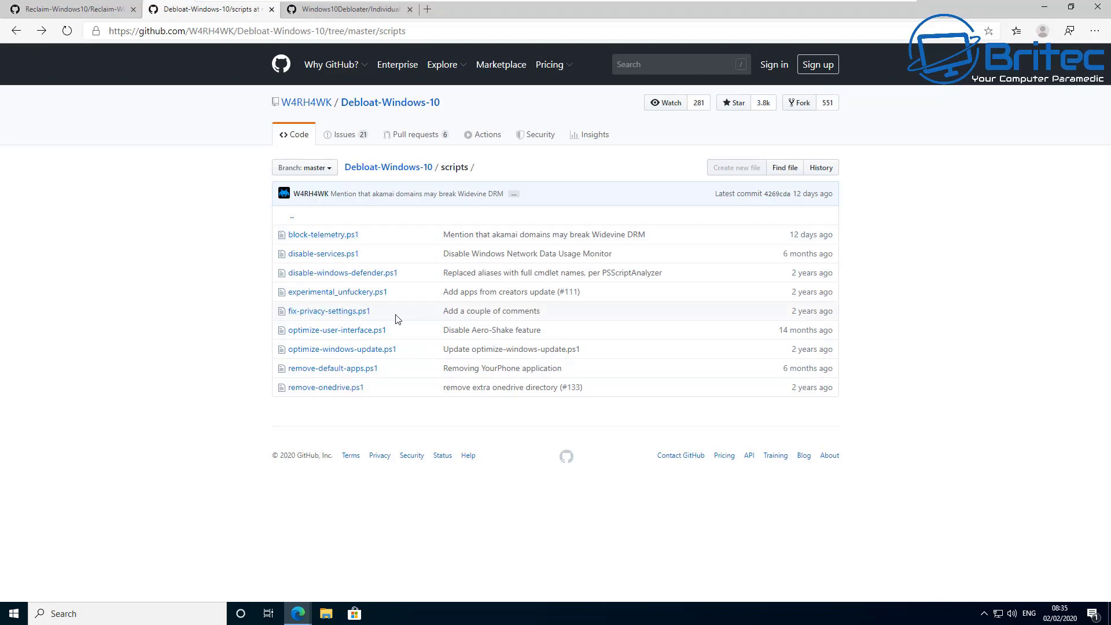
left_click(351, 316)
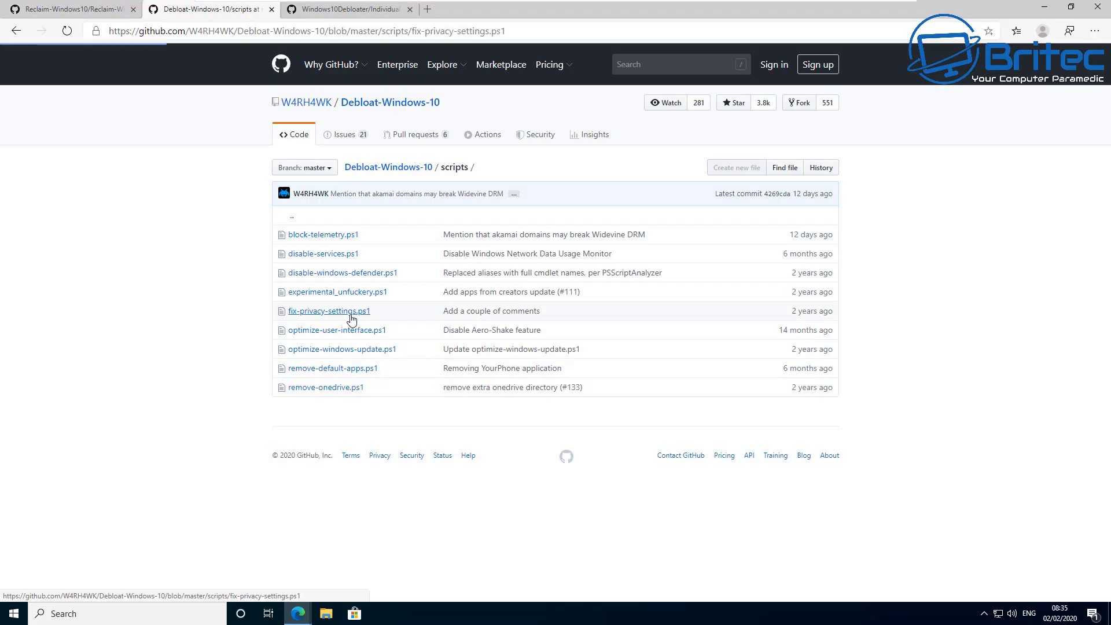
scroll(598, 428, "down", 5)
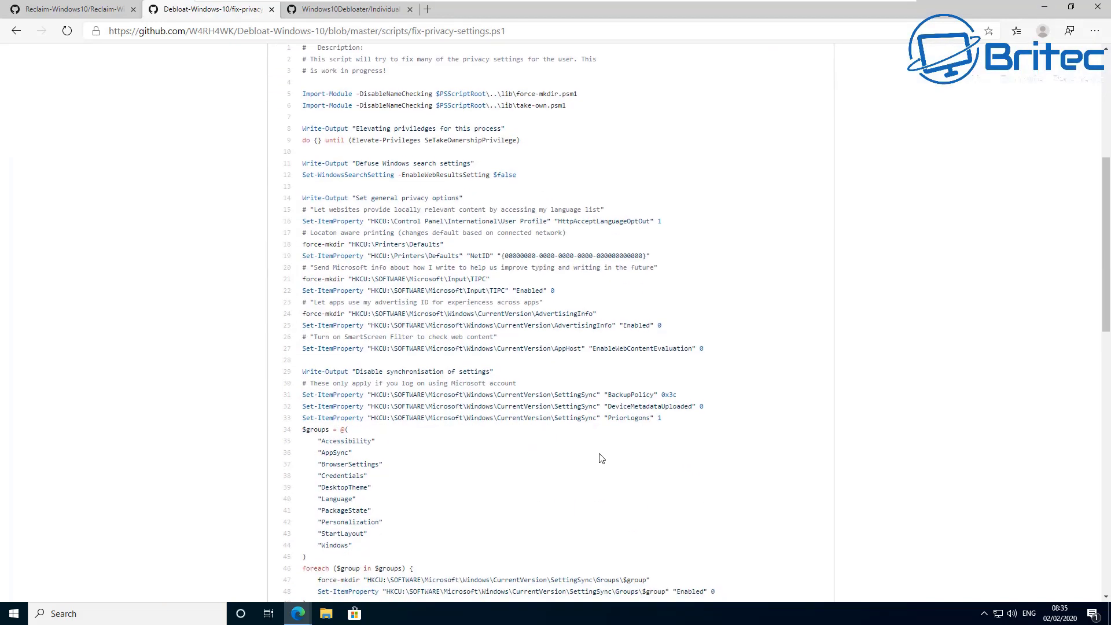
scroll(601, 458, "down", 3)
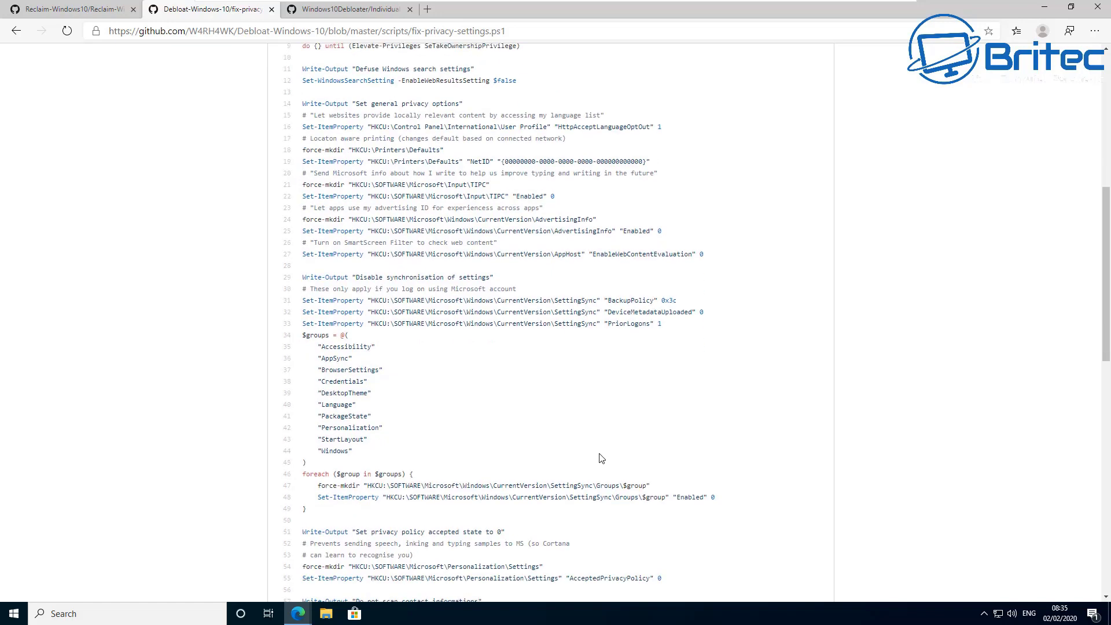
scroll(601, 459, "up", 8)
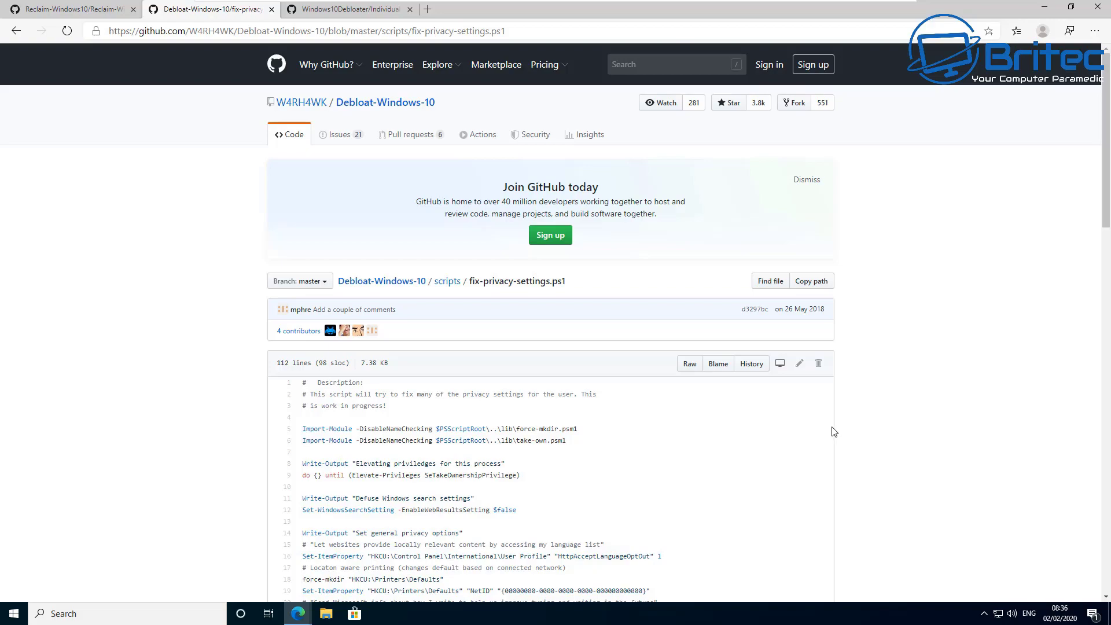
scroll(833, 431, "down", 6)
scroll(834, 432, "up", 6)
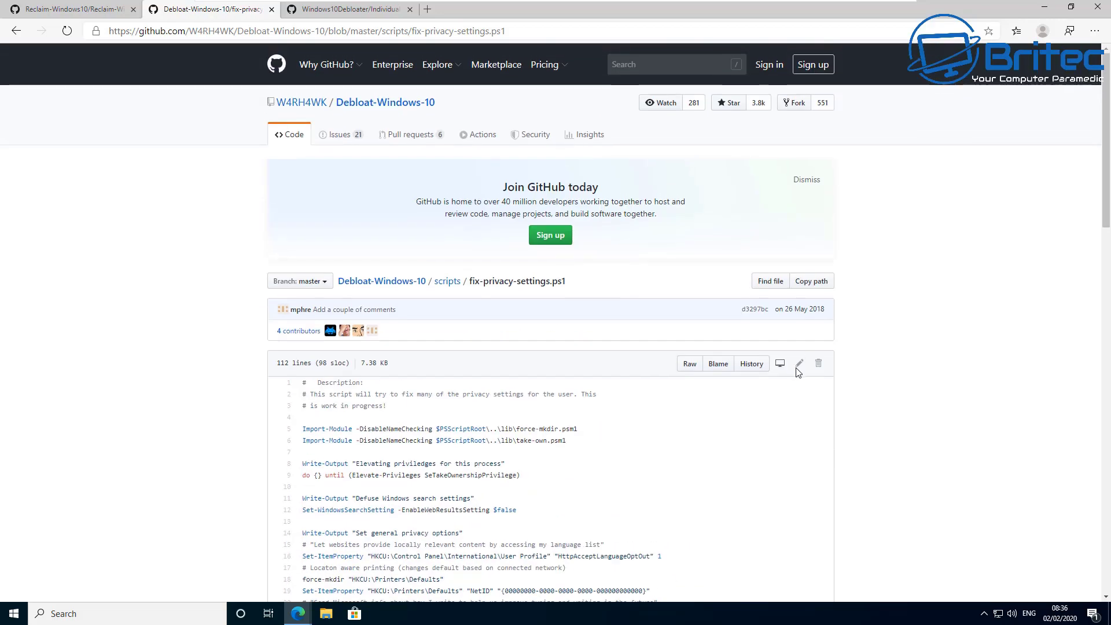
scroll(796, 381, "down", 5)
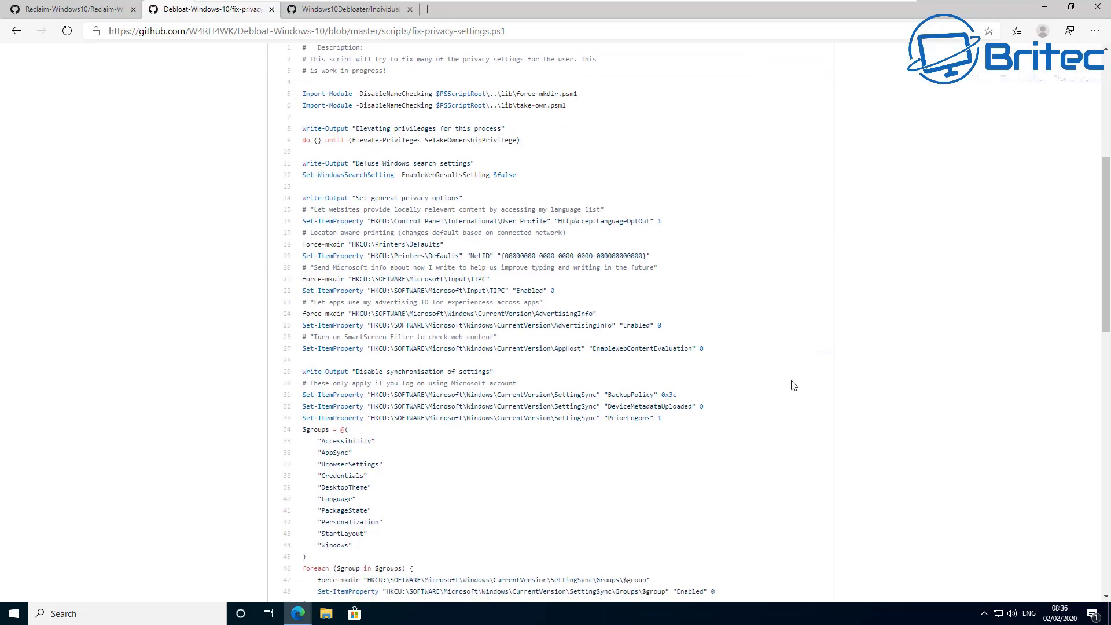
scroll(793, 386, "up", 3)
- View fix-privacy-settings.ps1 as raw text, then go back to the scripts folder listing
left_click(688, 197)
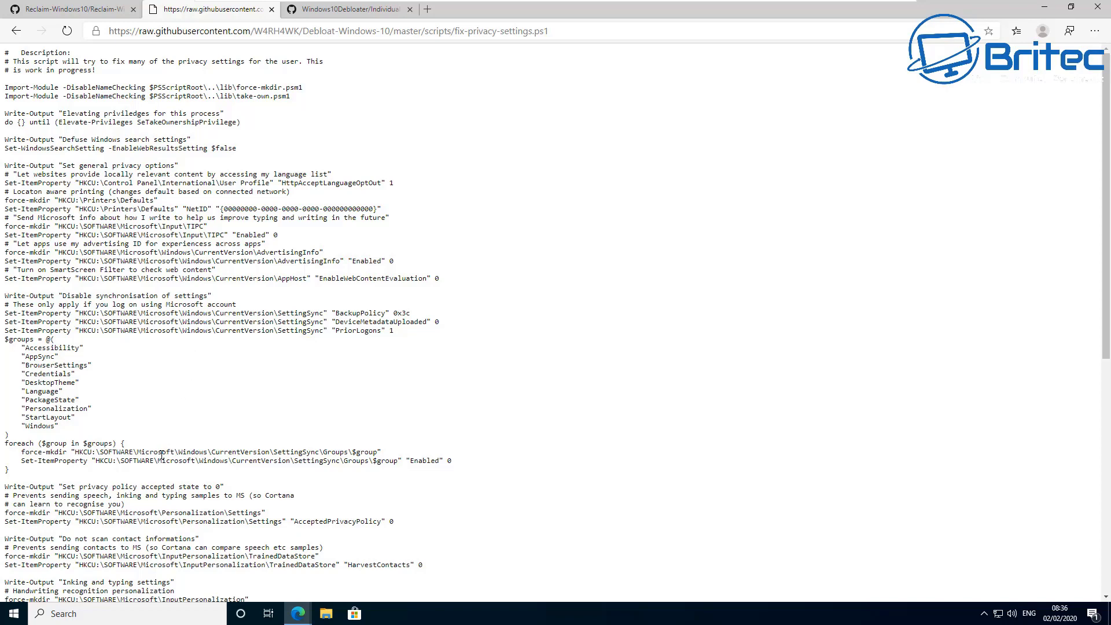
scroll(161, 454, "down", 3)
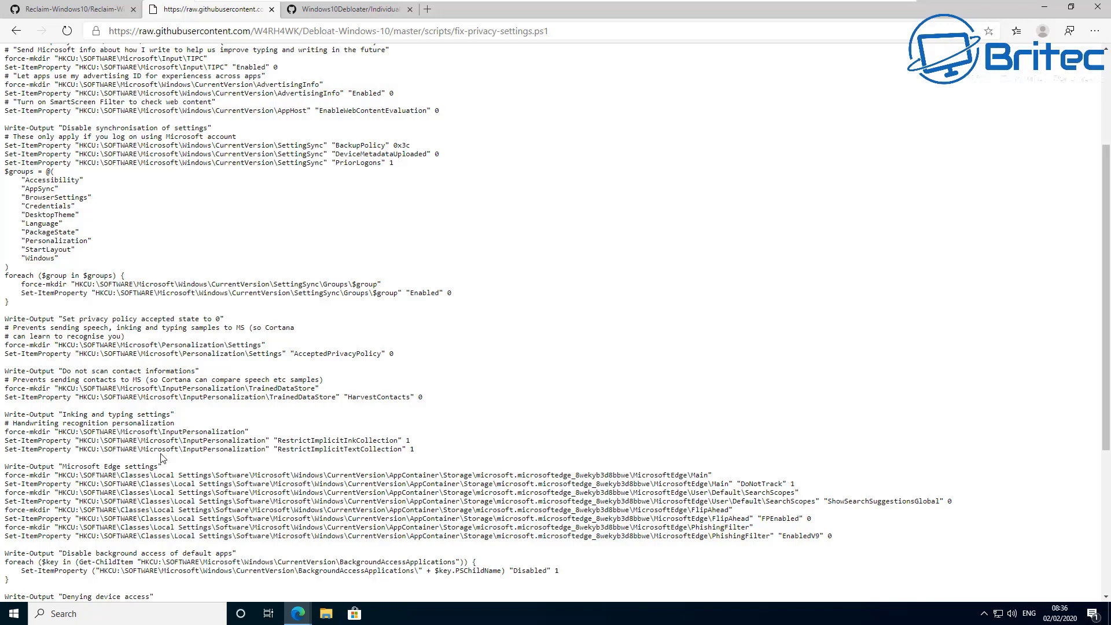
scroll(161, 458, "down", 5)
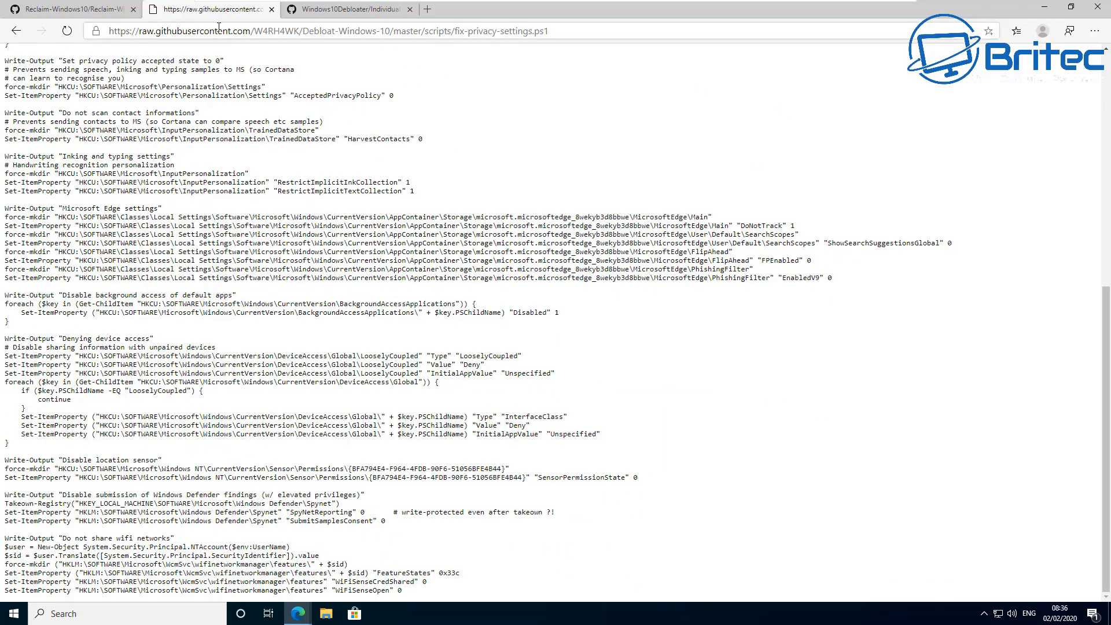
left_click(16, 32)
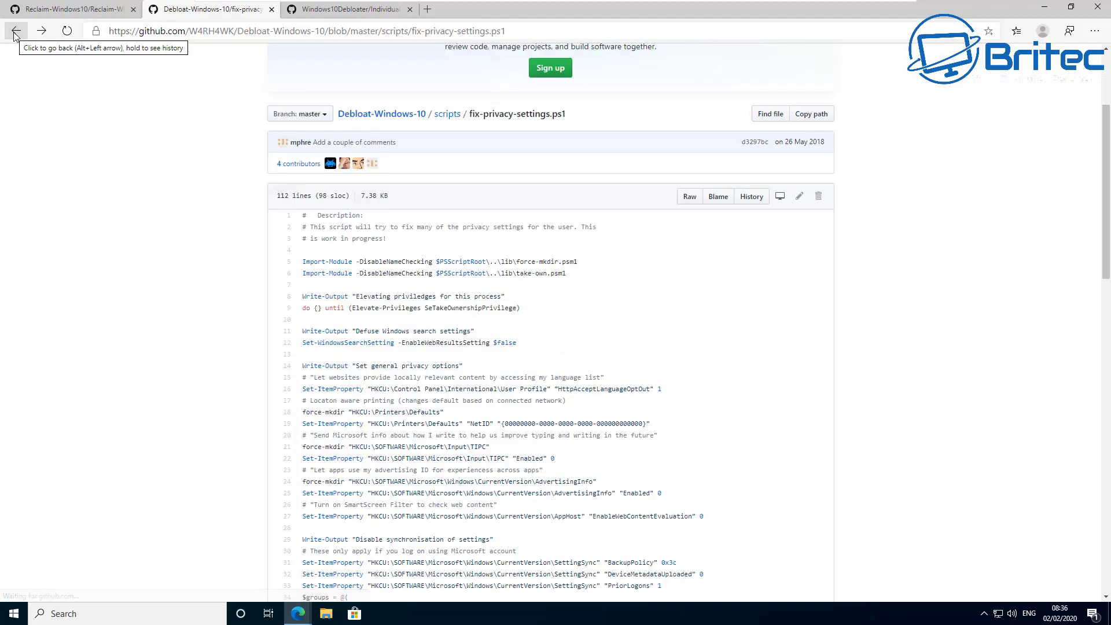
left_click(10, 32)
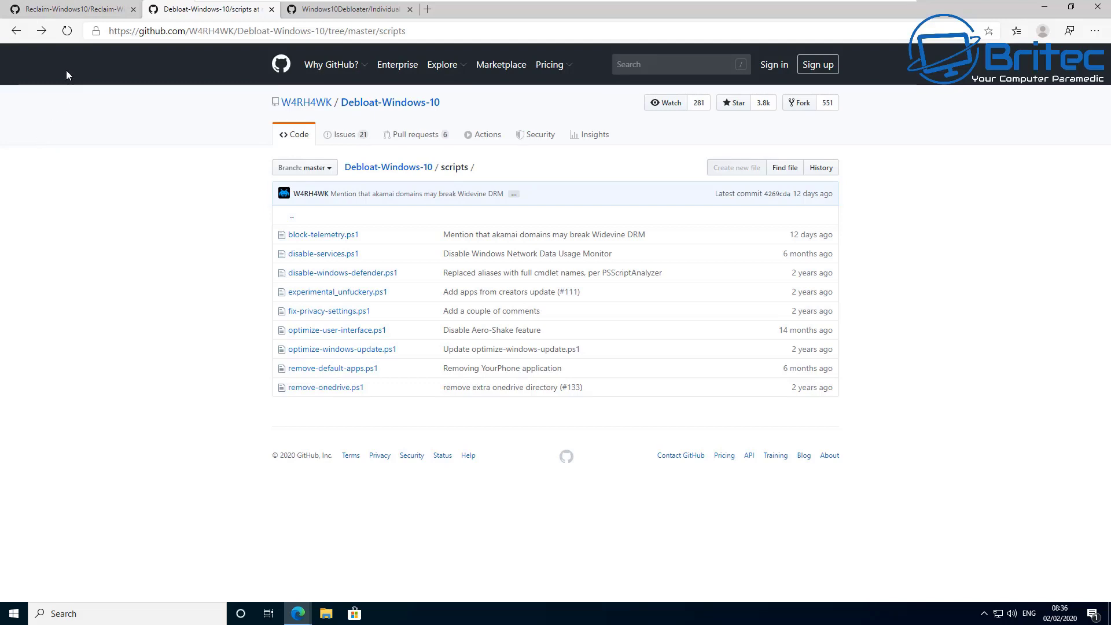
left_click(354, 11)
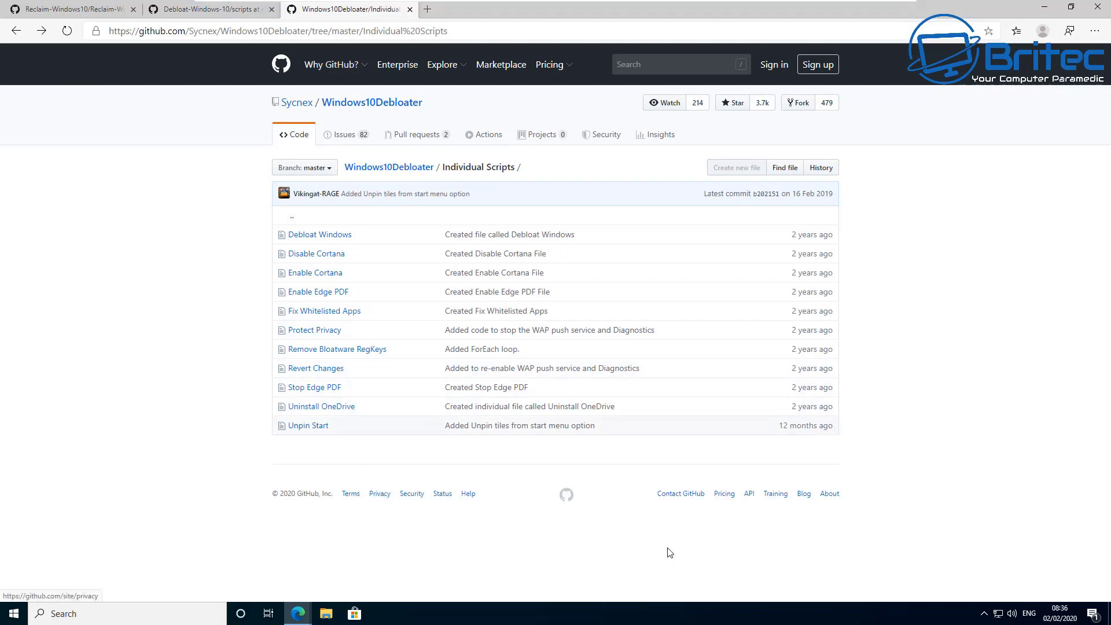
- Open Windows10Debloater's Uninstall OneDrive script as raw text and copy all of it
left_click(984, 614)
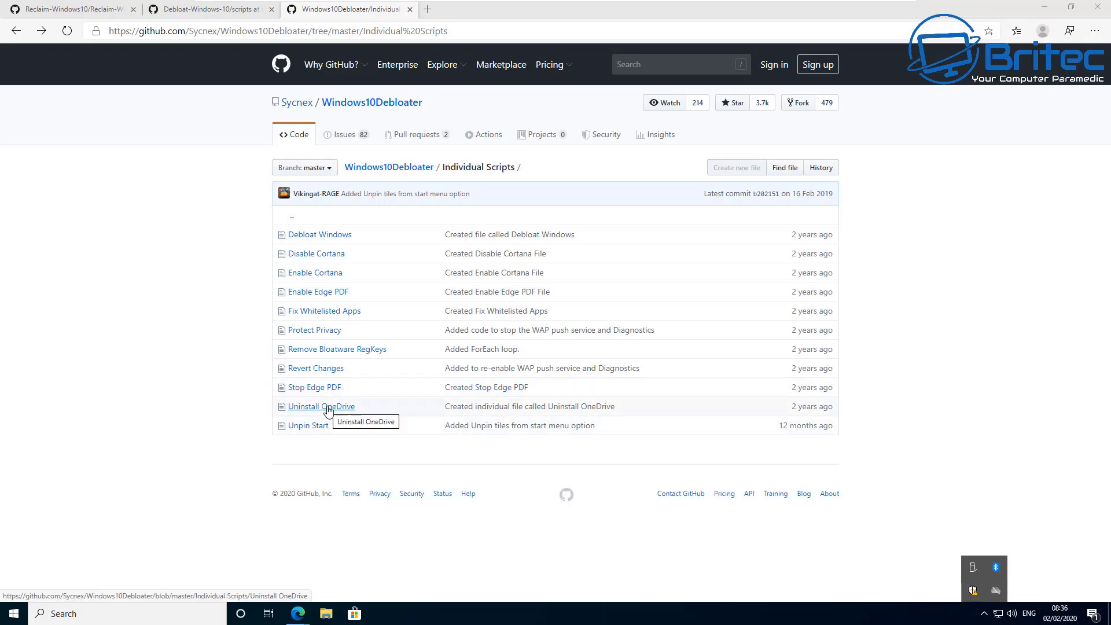
left_click(328, 408)
scroll(584, 440, "down", 1)
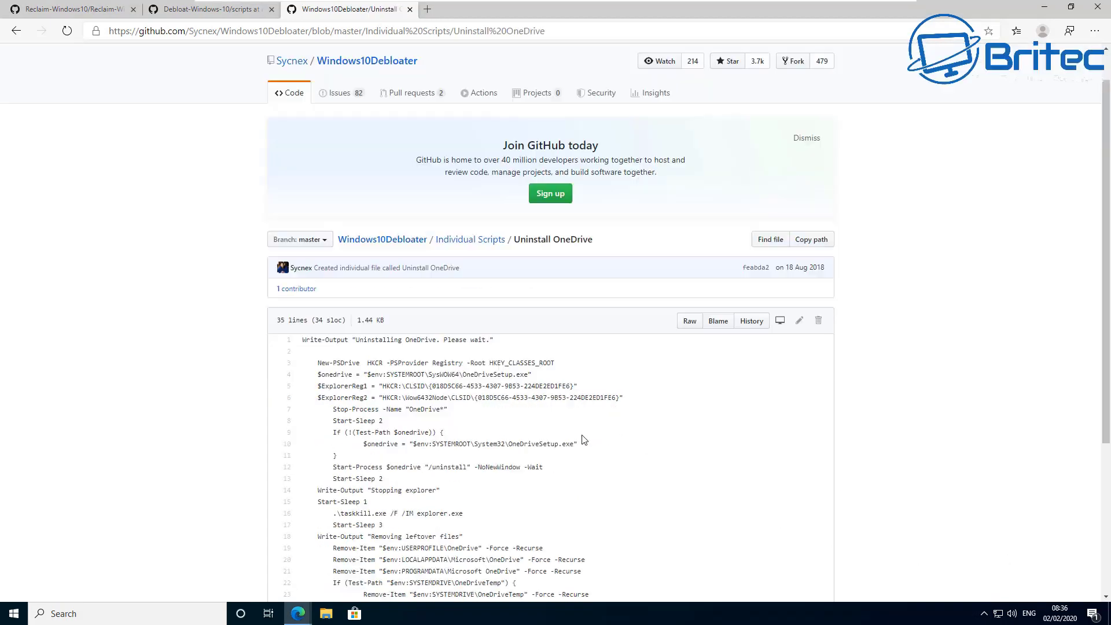
scroll(584, 440, "down", 2)
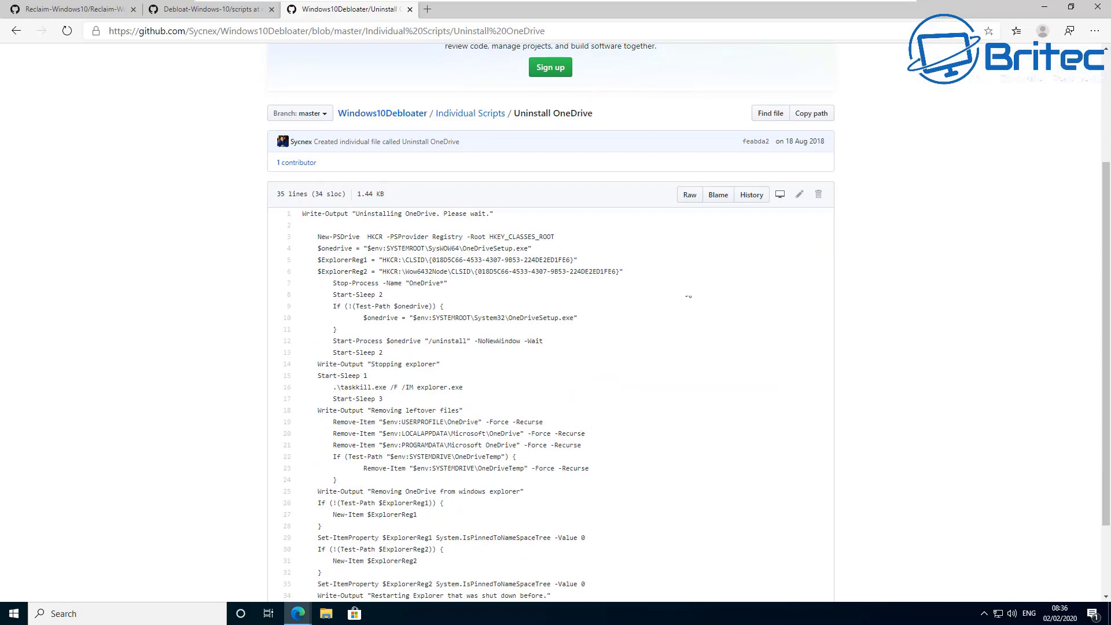
left_click(690, 195)
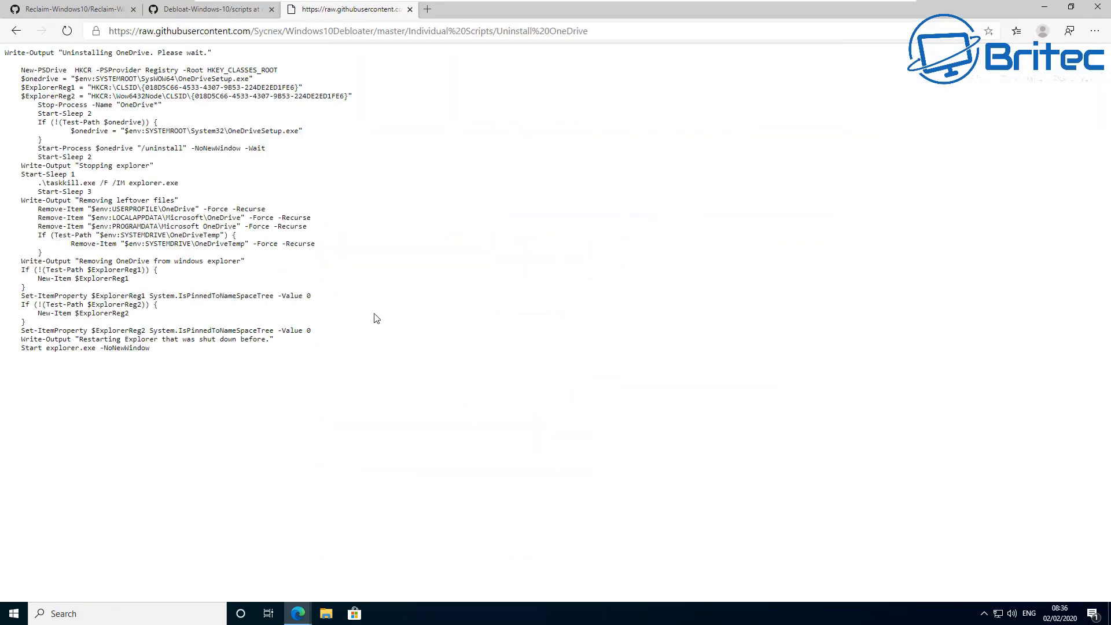
left_click_drag(164, 349, 3, 53)
right_click(87, 106)
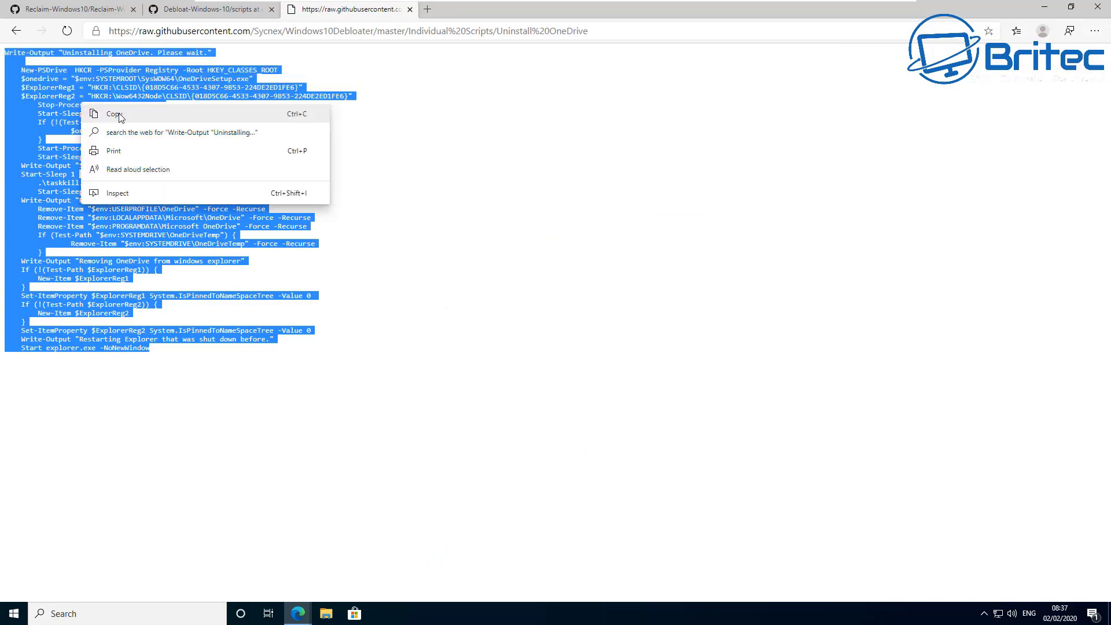
left_click(115, 114)
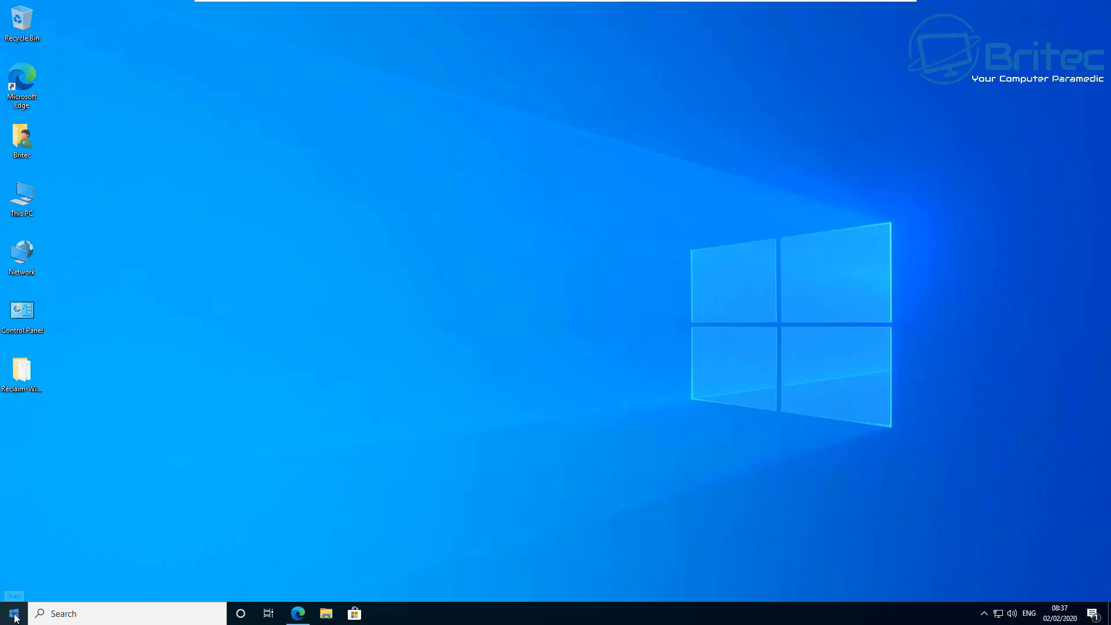
right_click(13, 612)
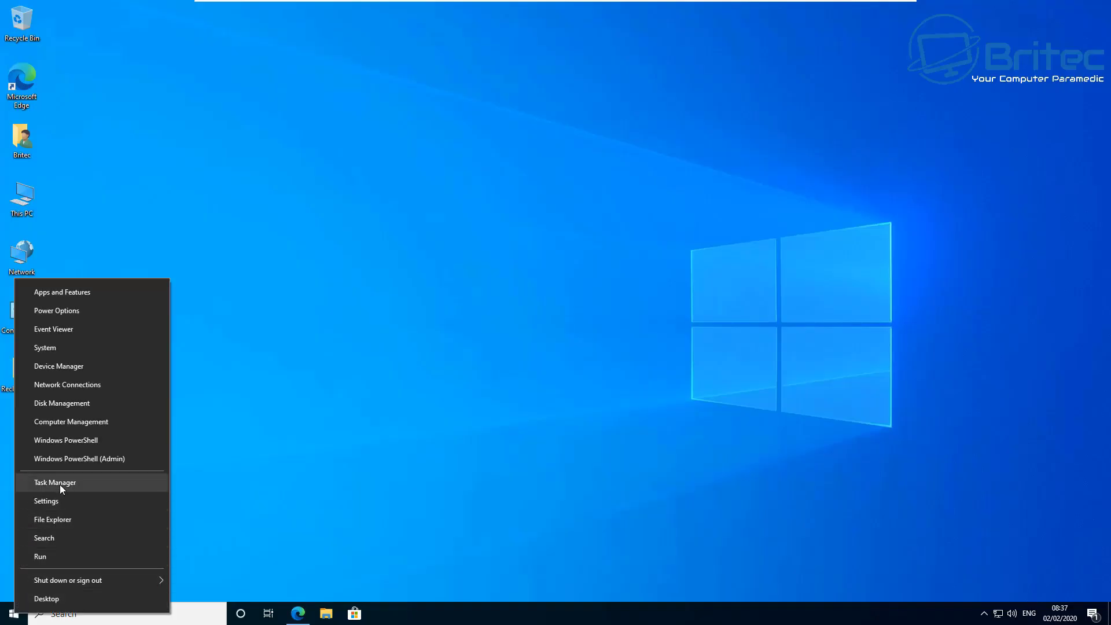
- Paste and run the OneDrive uninstall script in an administrator PowerShell
left_click(66, 459)
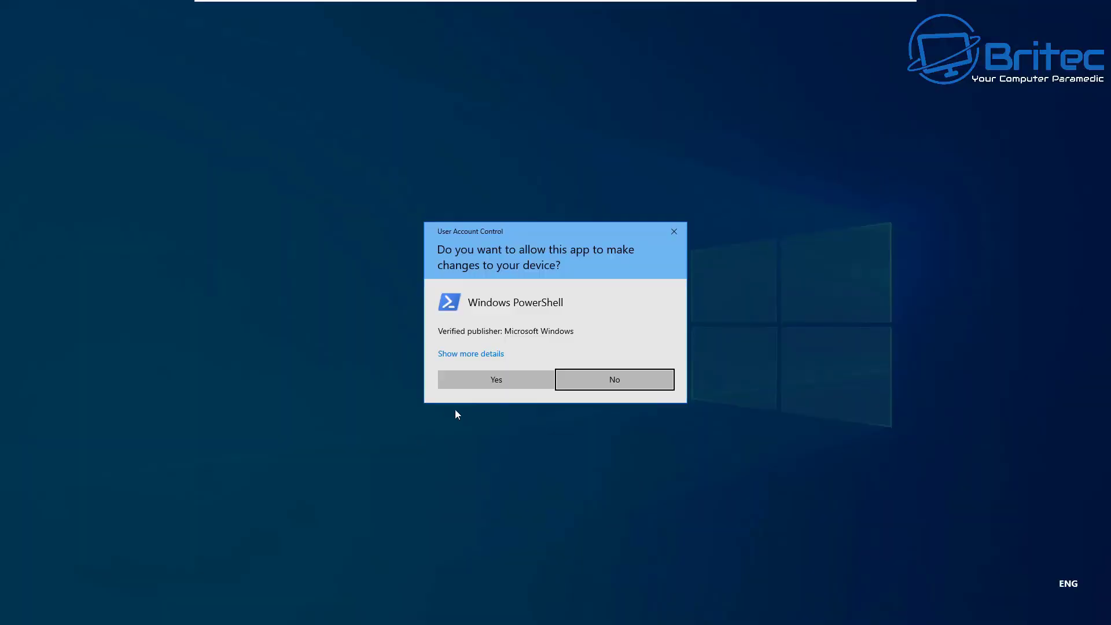
left_click(486, 386)
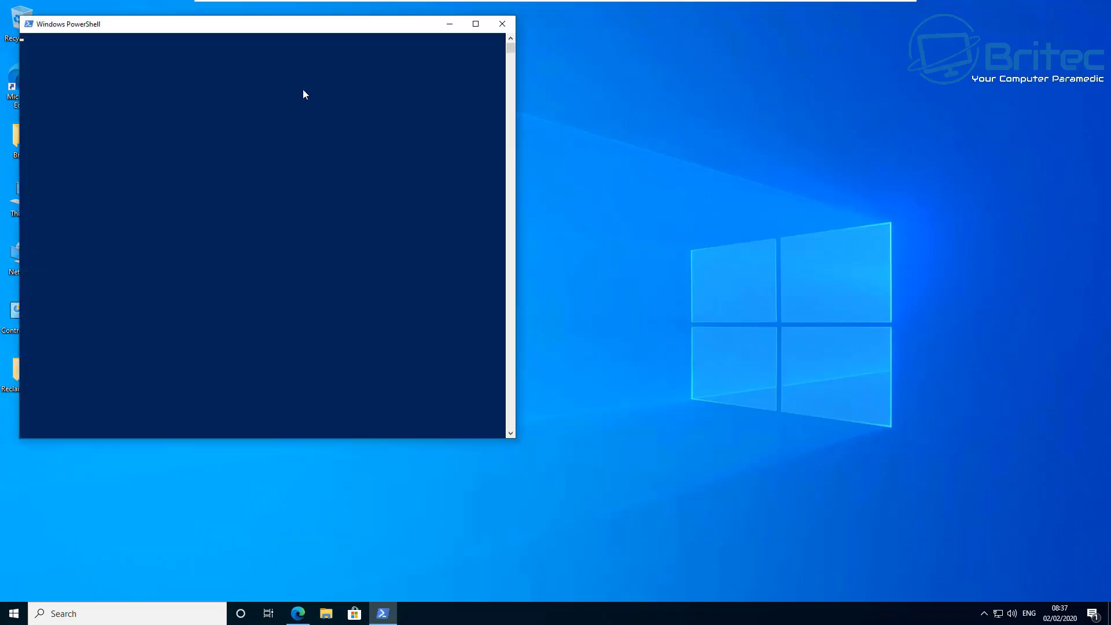
left_click_drag(240, 24, 510, 69)
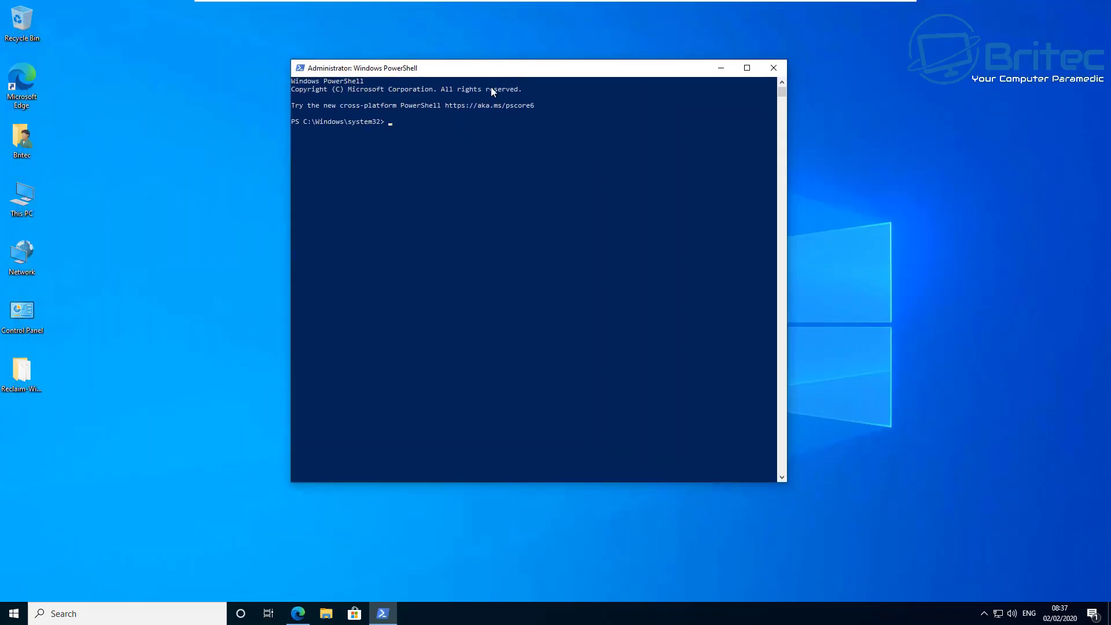
right_click(409, 176)
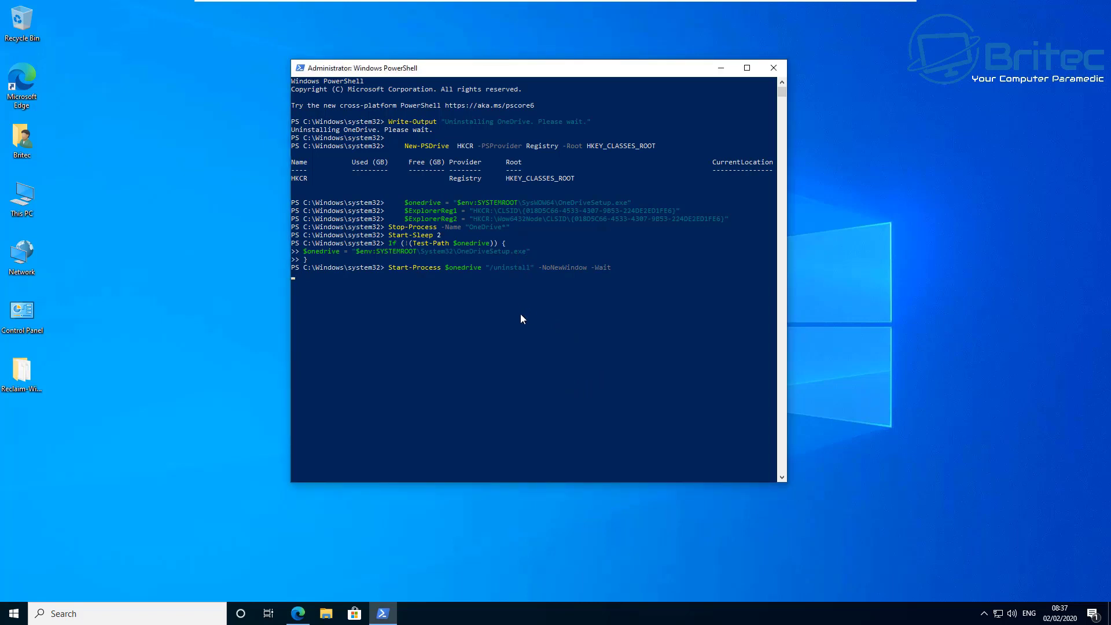
- Resume the paused OneDrive removal script and, once Explorer restarts, close PowerShell
left_click(984, 613)
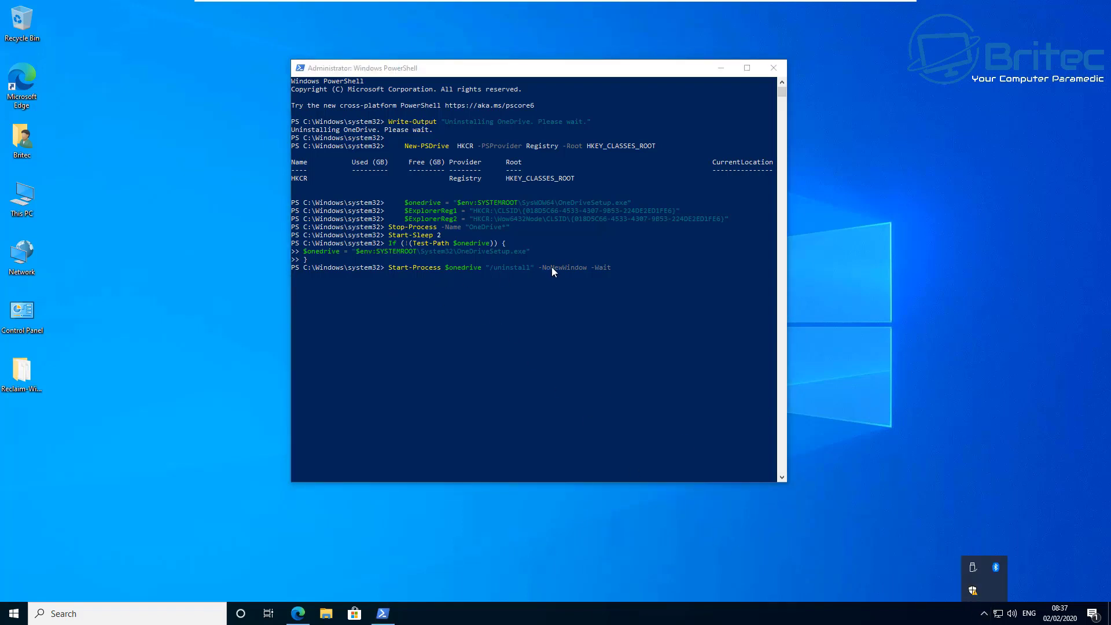
left_click(389, 559)
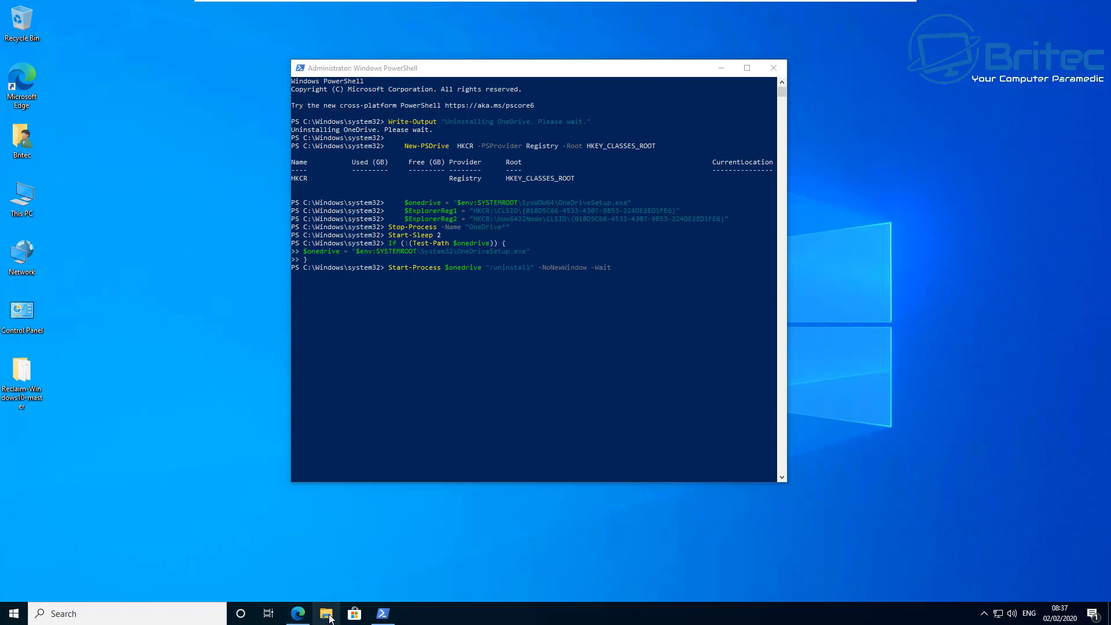
left_click(630, 339)
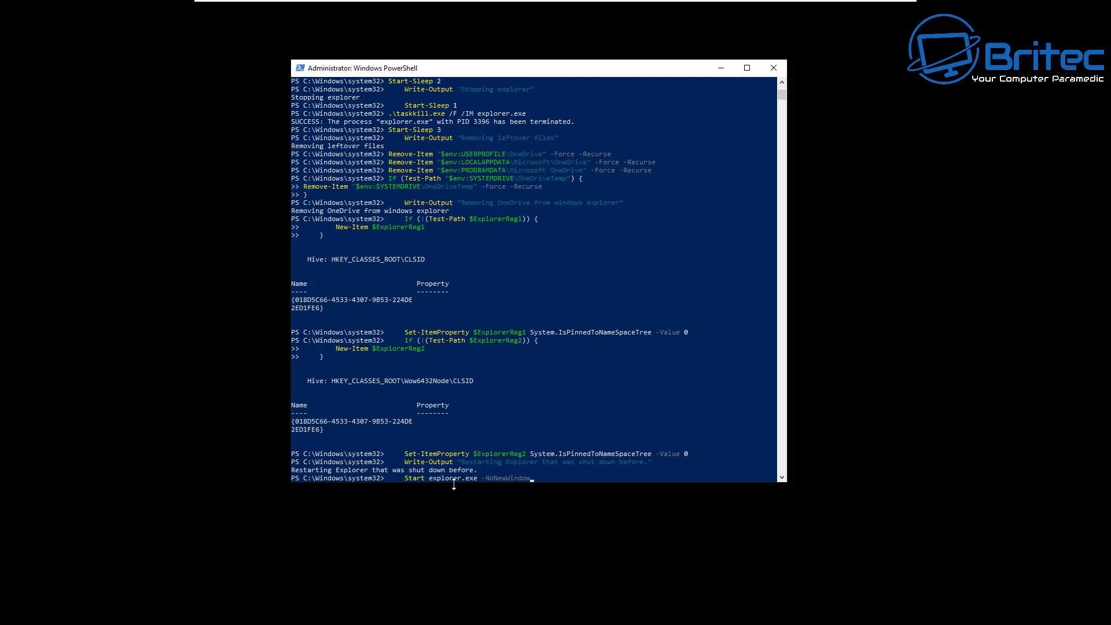
left_click(714, 479)
key("Return")
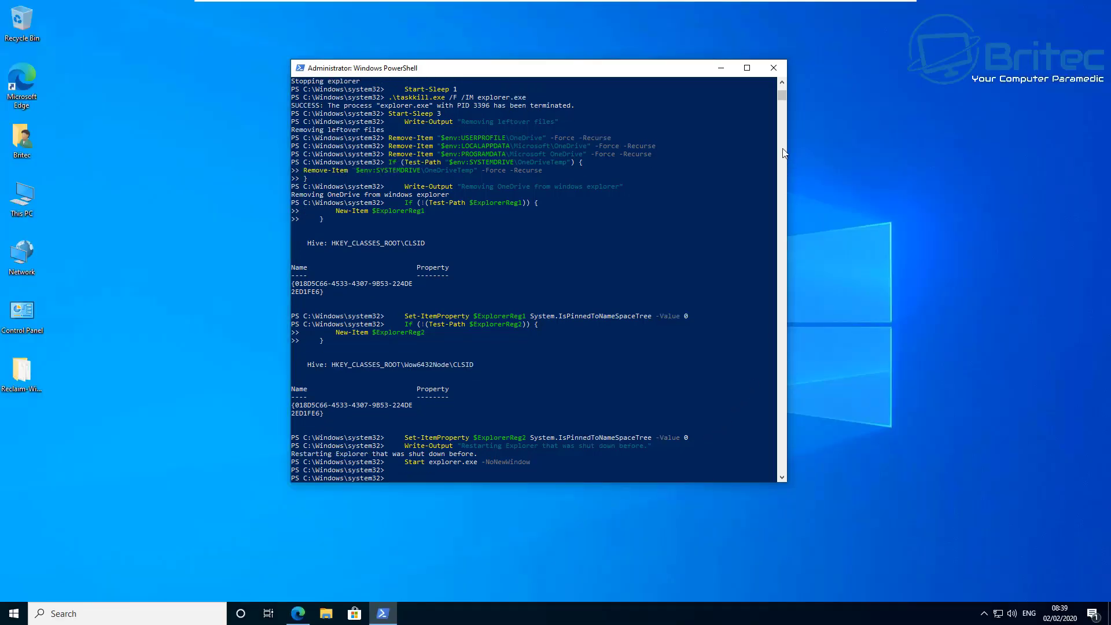
left_click(779, 67)
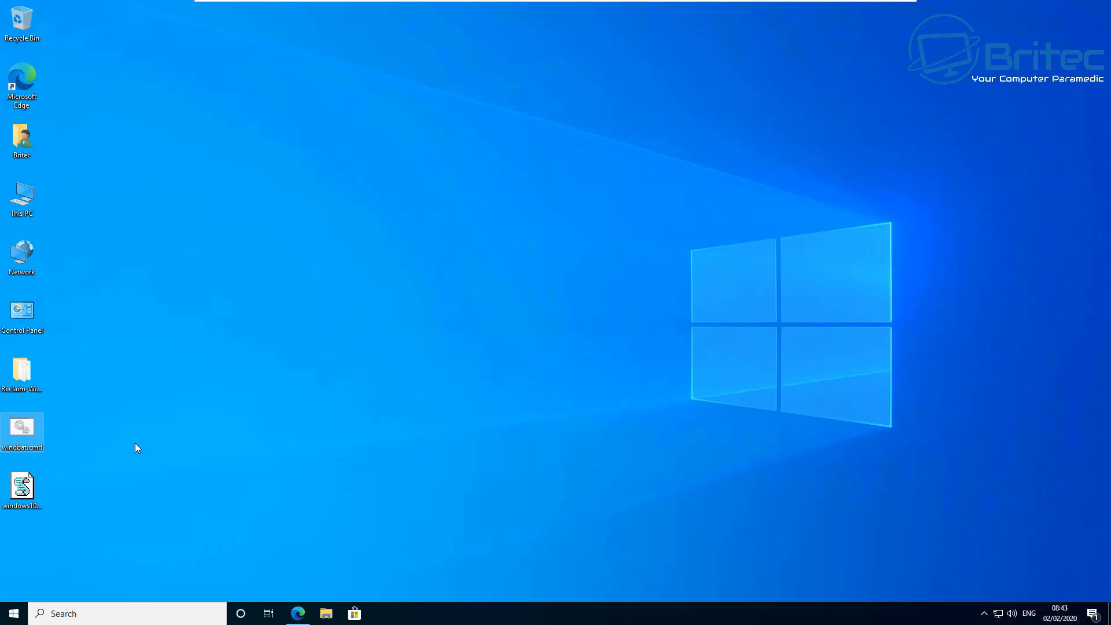
- Open Reclaim-Windows10.psm1 from the Reclaim-Windows10-master folder in Notepad
double_click(21, 373)
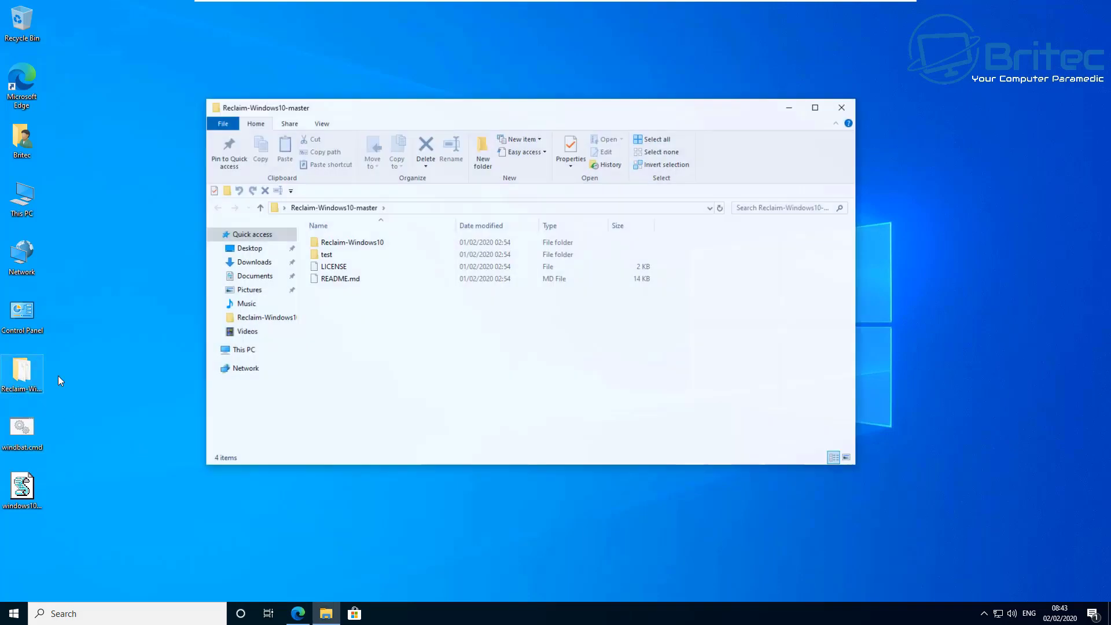
double_click(358, 243)
left_click(358, 255)
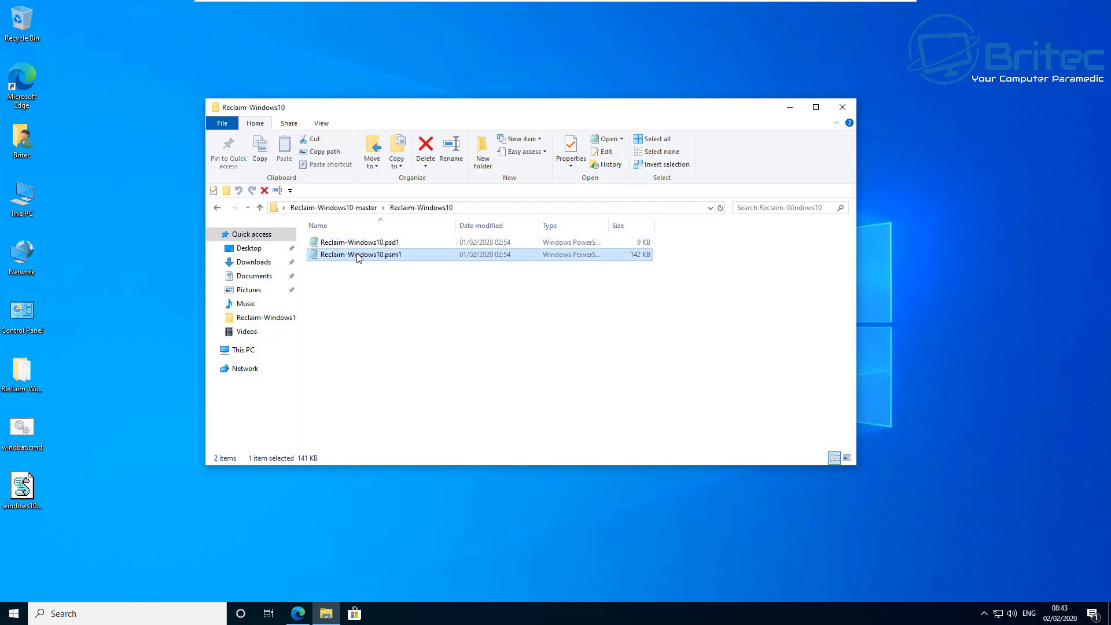
right_click(358, 257)
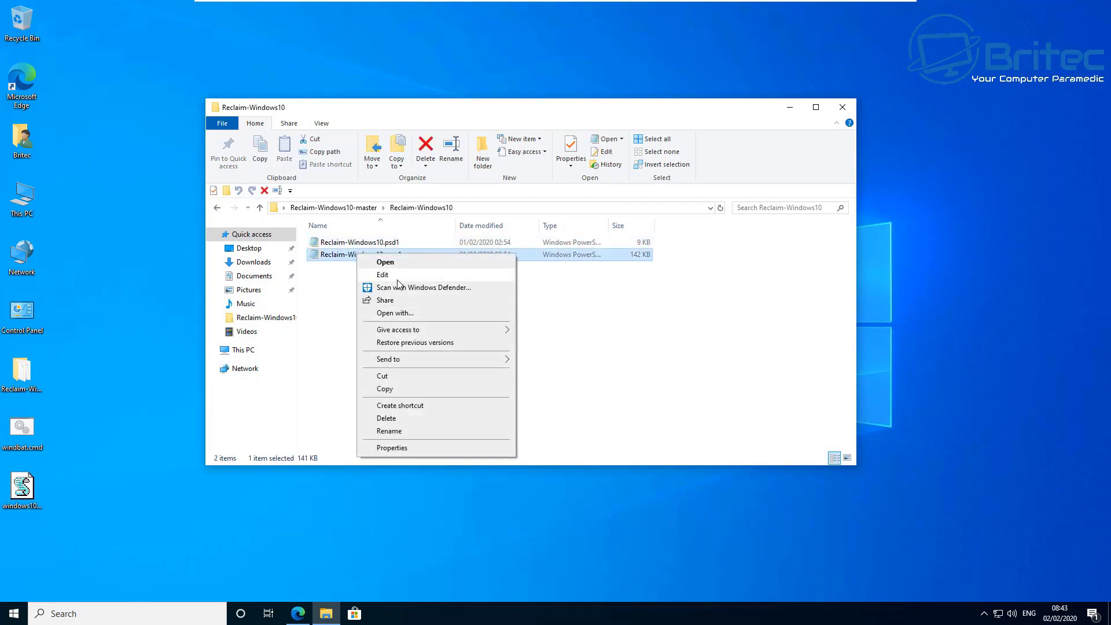
left_click(431, 313)
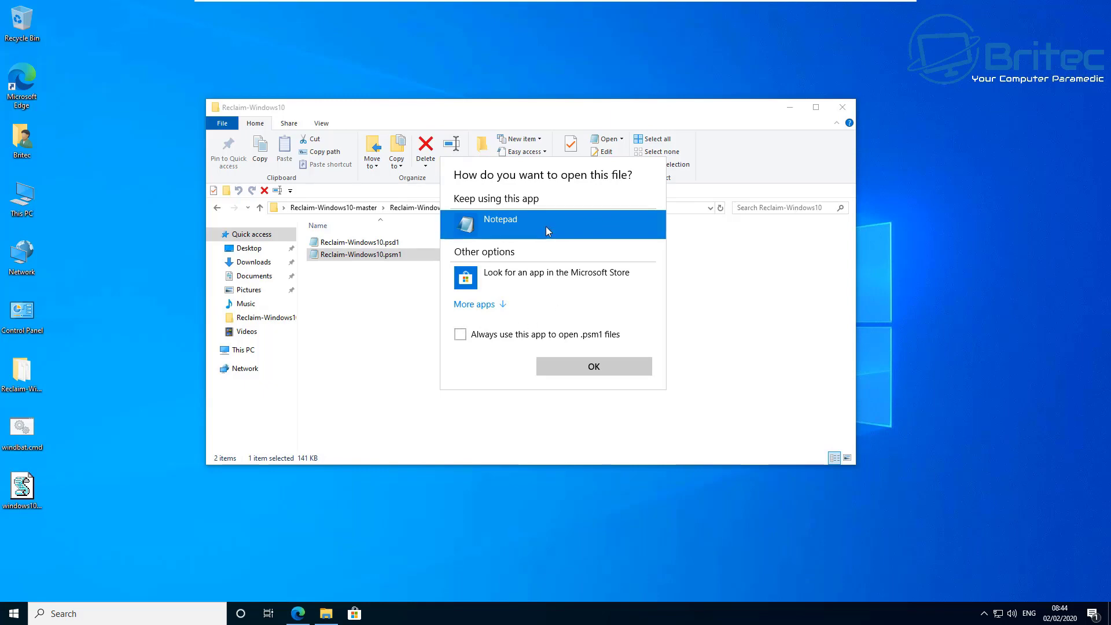
double_click(506, 225)
left_click(596, 321)
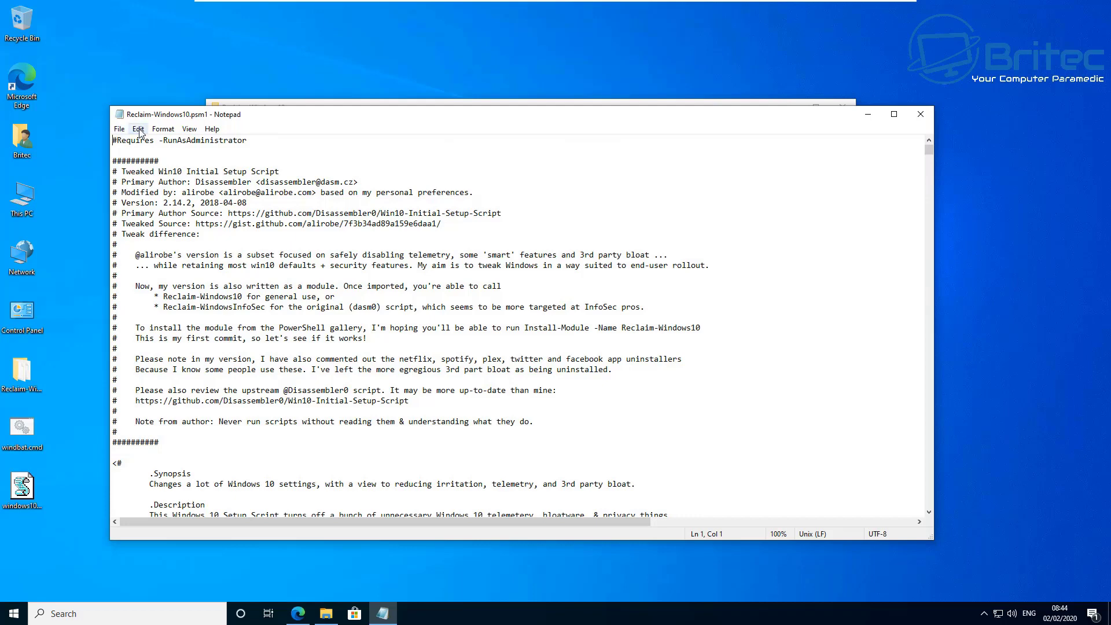
- Copy the entire script text, then close Notepad and the Explorer window
left_click(139, 130)
left_click(162, 293)
right_click(206, 299)
left_click(233, 334)
left_click(920, 114)
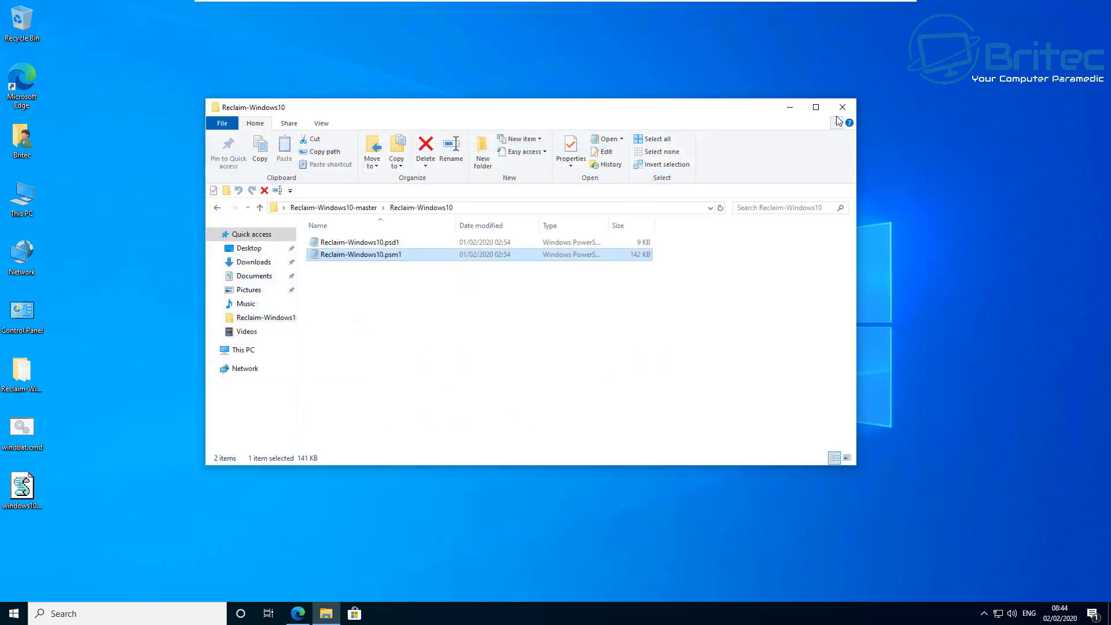
left_click(842, 107)
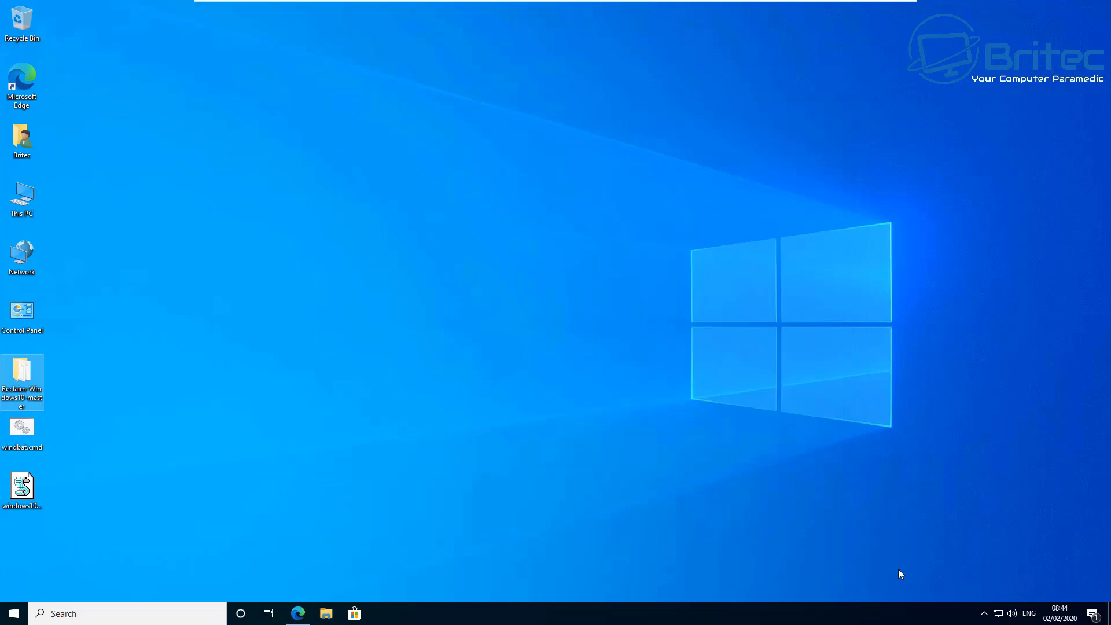
- Run the copied Reclaim-Windows10 script in admin PowerShell, then open Remove-Windows10-Bloat.bat in Notepad
right_click(9, 615)
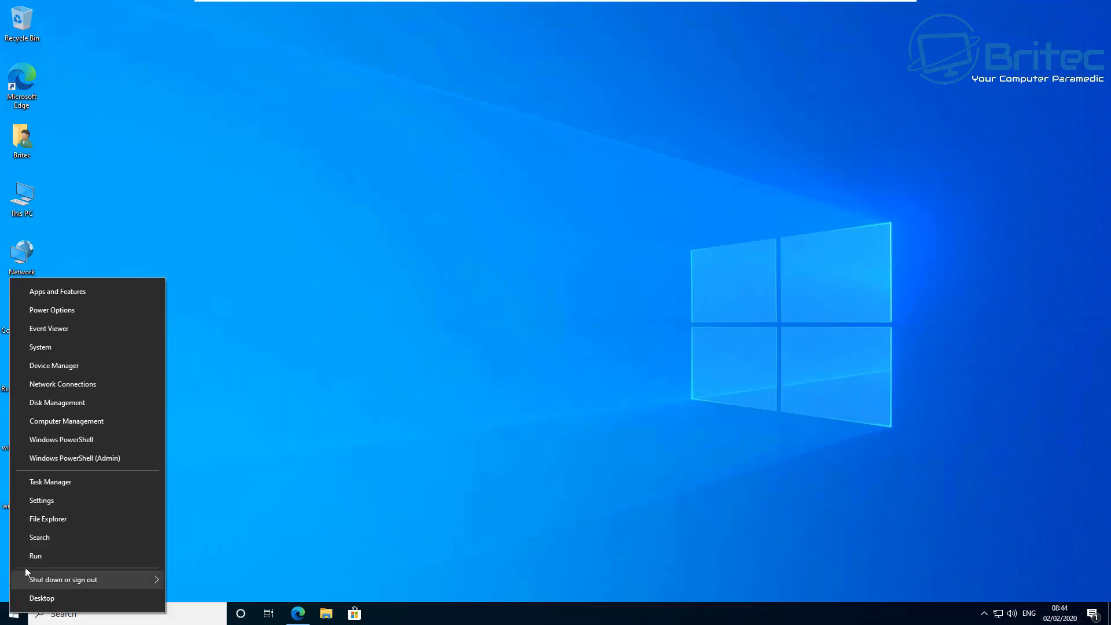
left_click(57, 457)
left_click(486, 379)
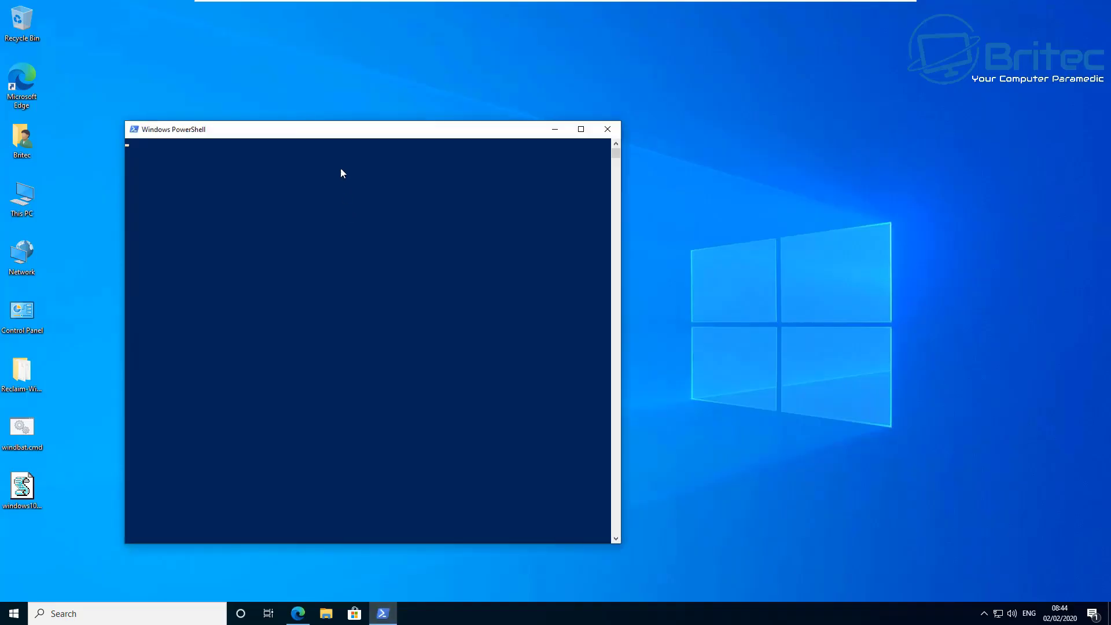
left_click_drag(338, 132, 519, 93)
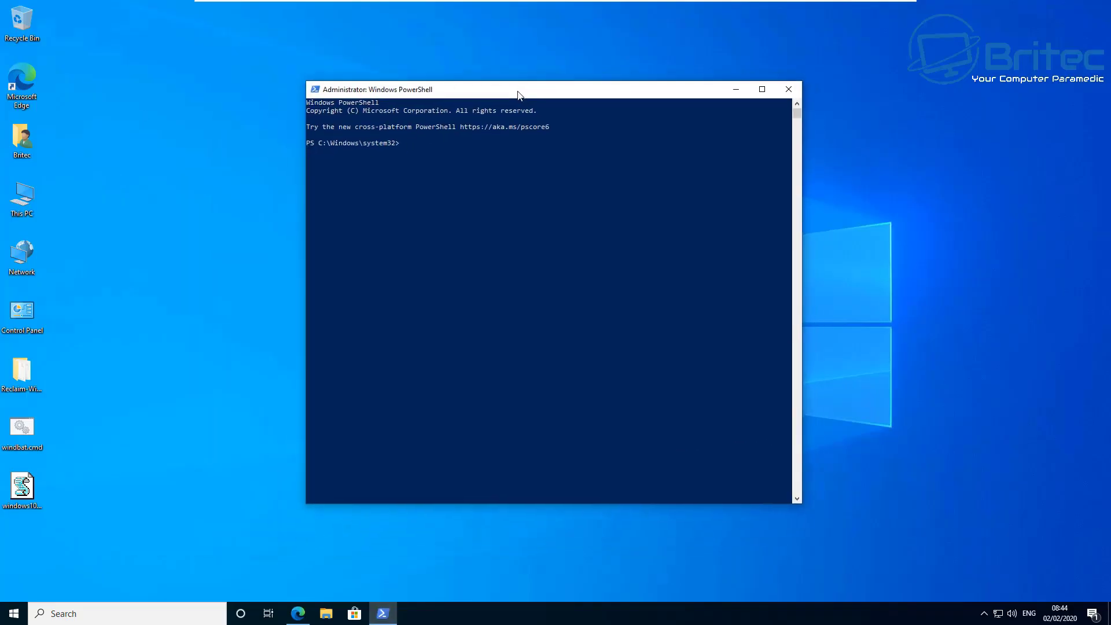
right_click(452, 186)
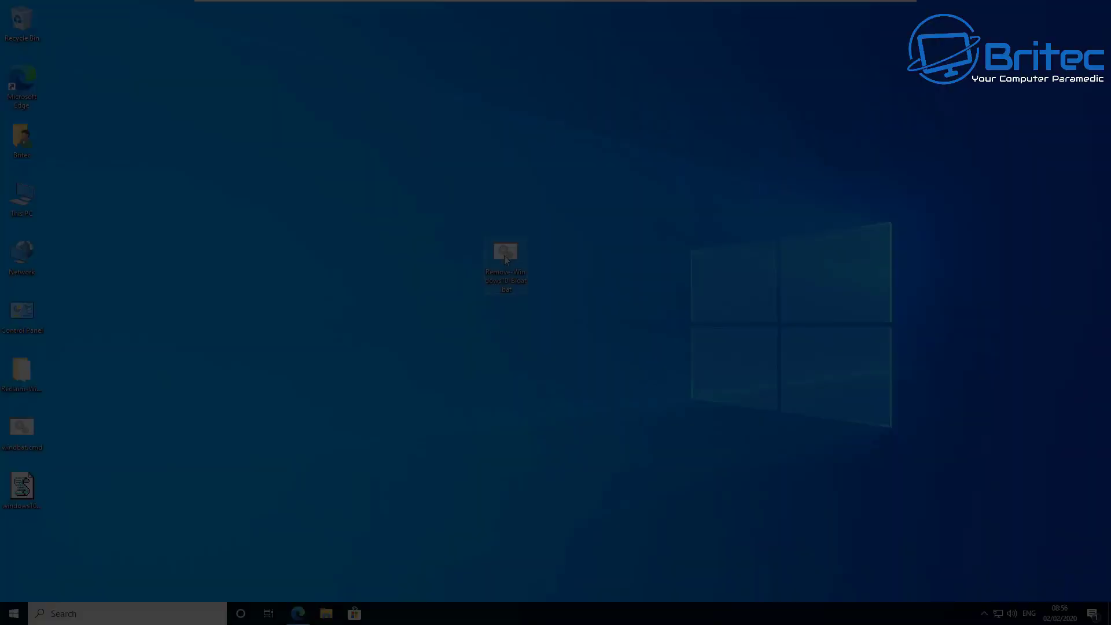
right_click(506, 256)
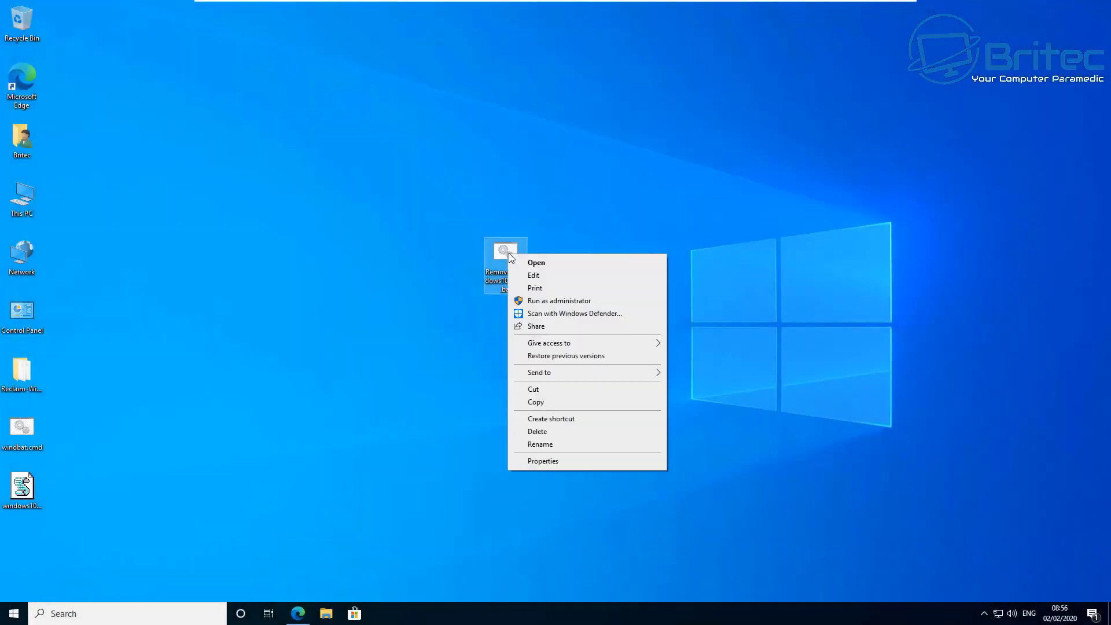
left_click(541, 276)
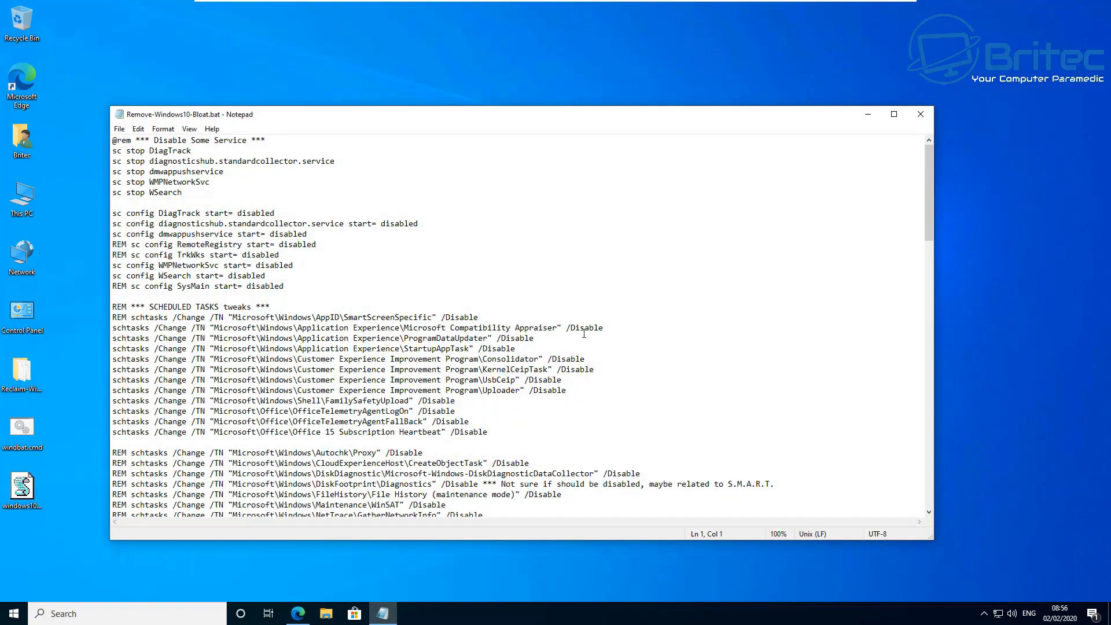
- Read through Remove-Windows10-Bloat.bat's app-removal and OneDrive uninstall sections, then close Notepad
scroll(516, 352, "down", 15)
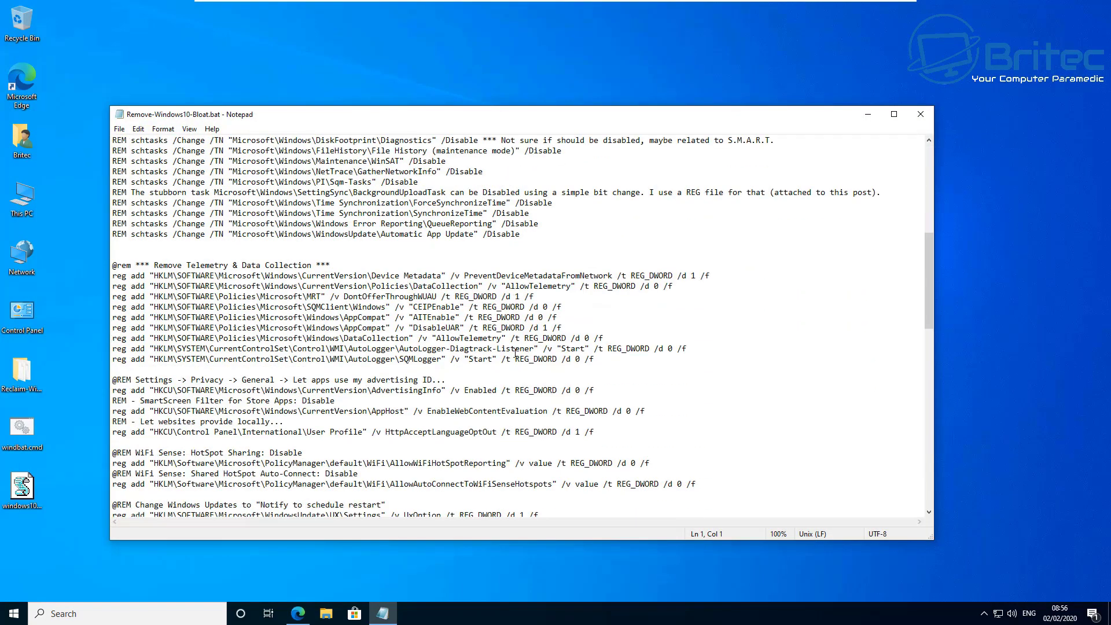
scroll(517, 352, "down", 12)
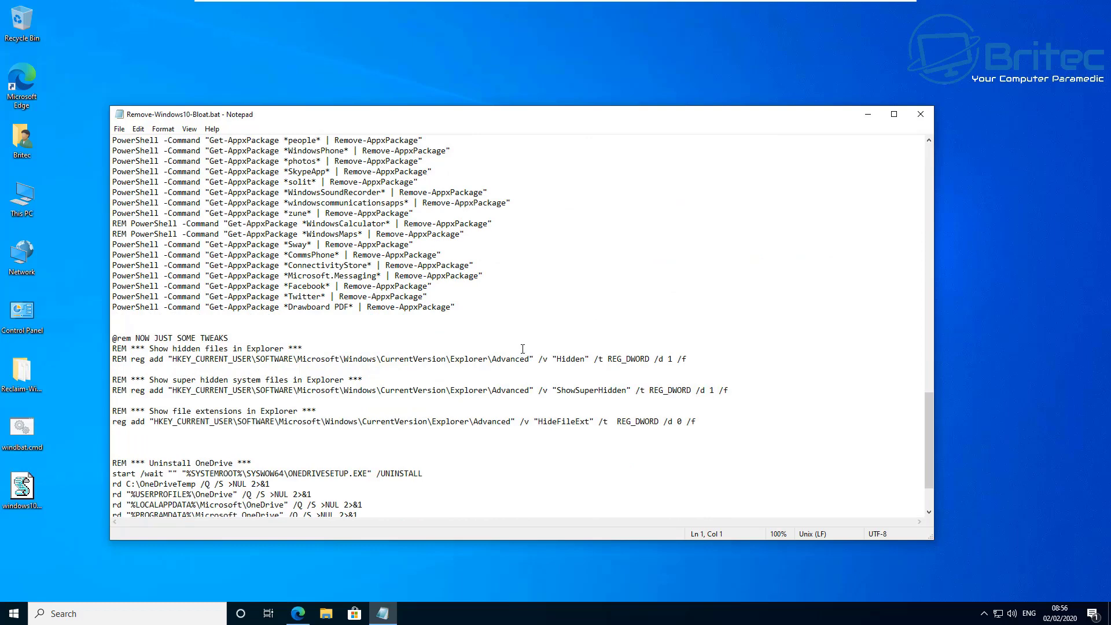
left_click(923, 113)
- Run Remove-Windows10-Bloat.bat elevated, approve UAC, and continue past its pause so OneDrive is removed
right_click(508, 252)
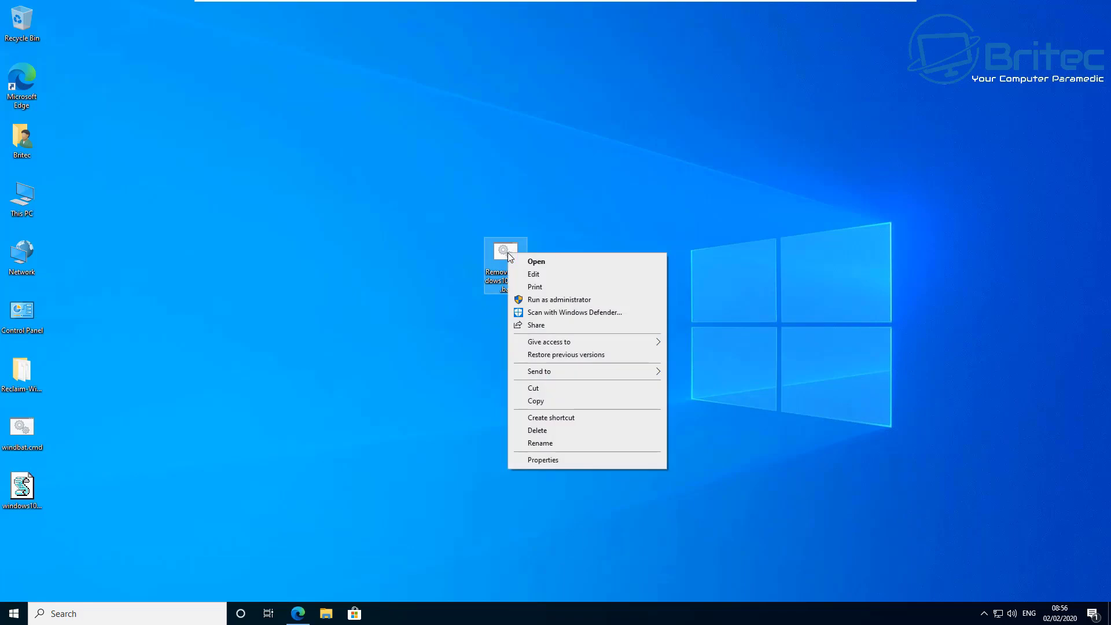
left_click(586, 300)
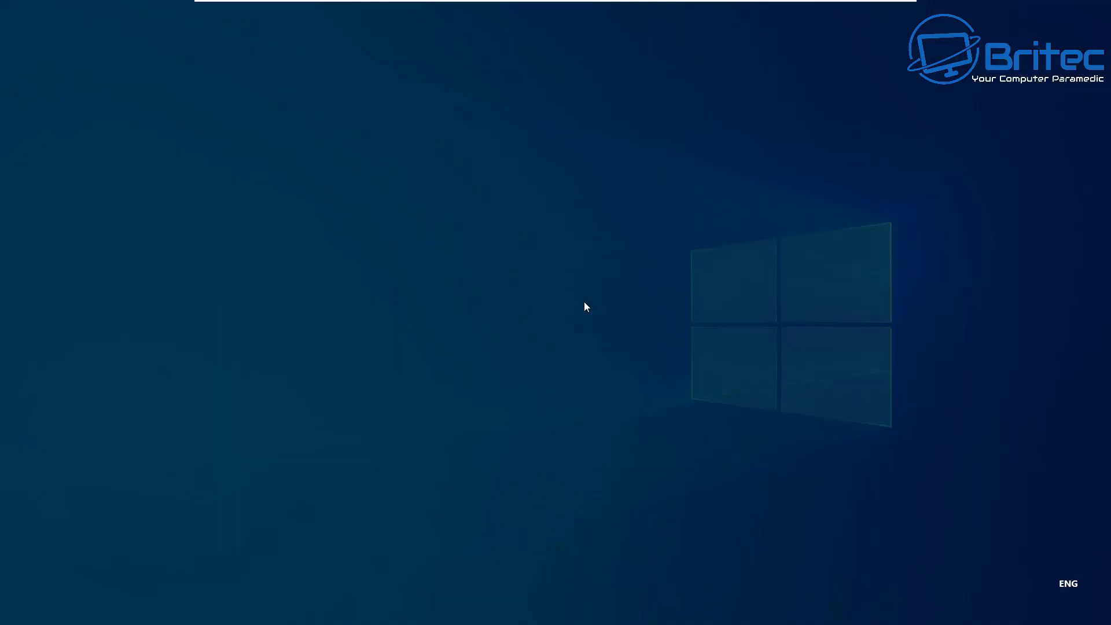
left_click(508, 380)
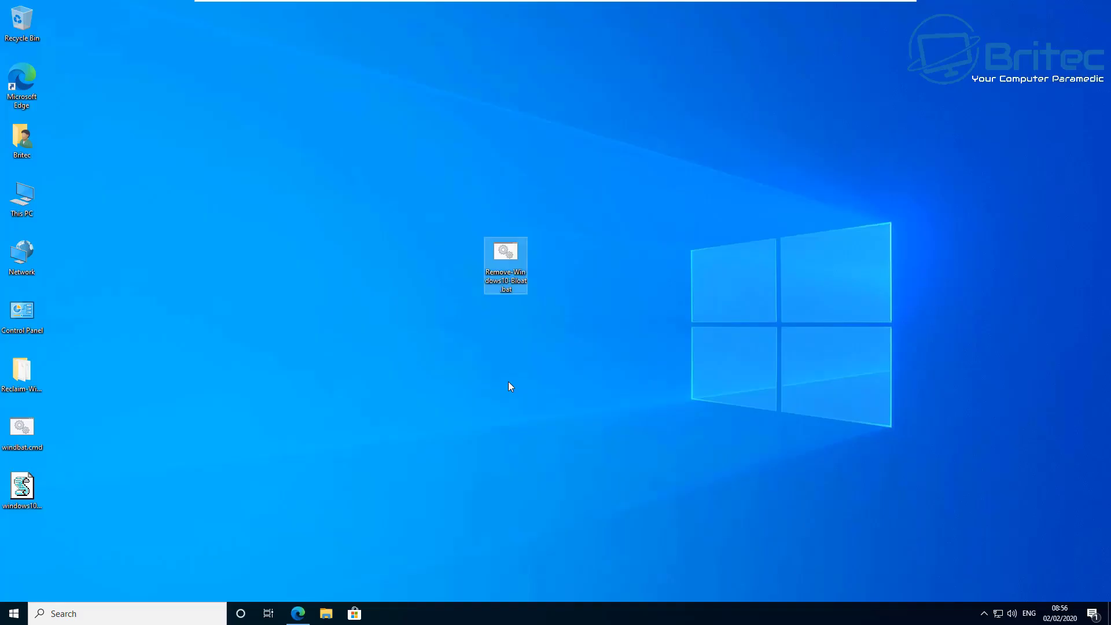
left_click_drag(356, 29, 554, 154)
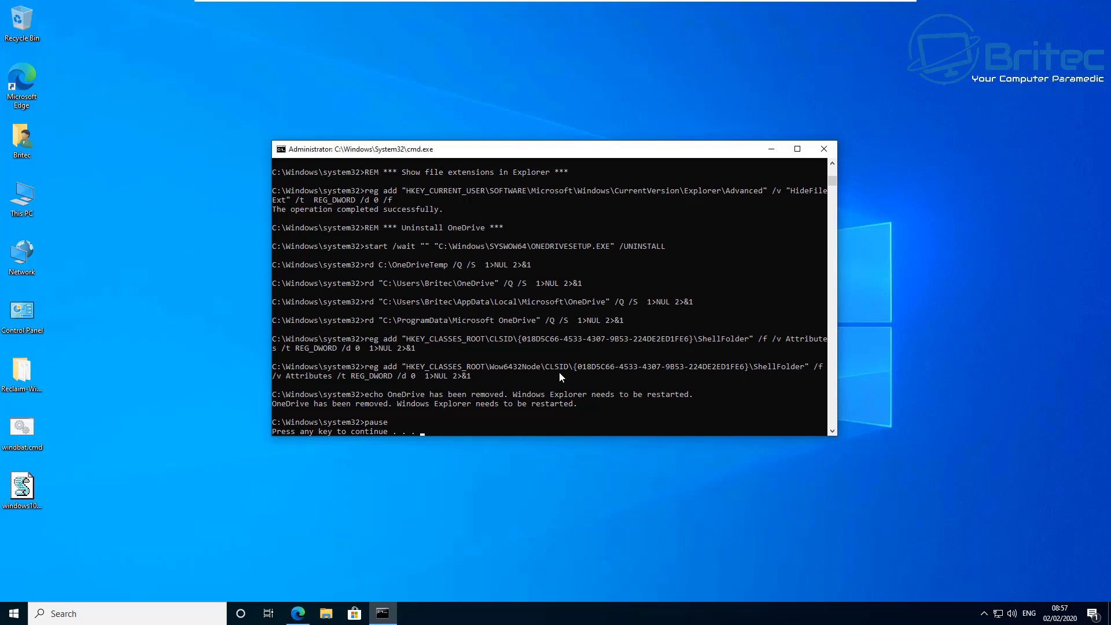
key("Return")
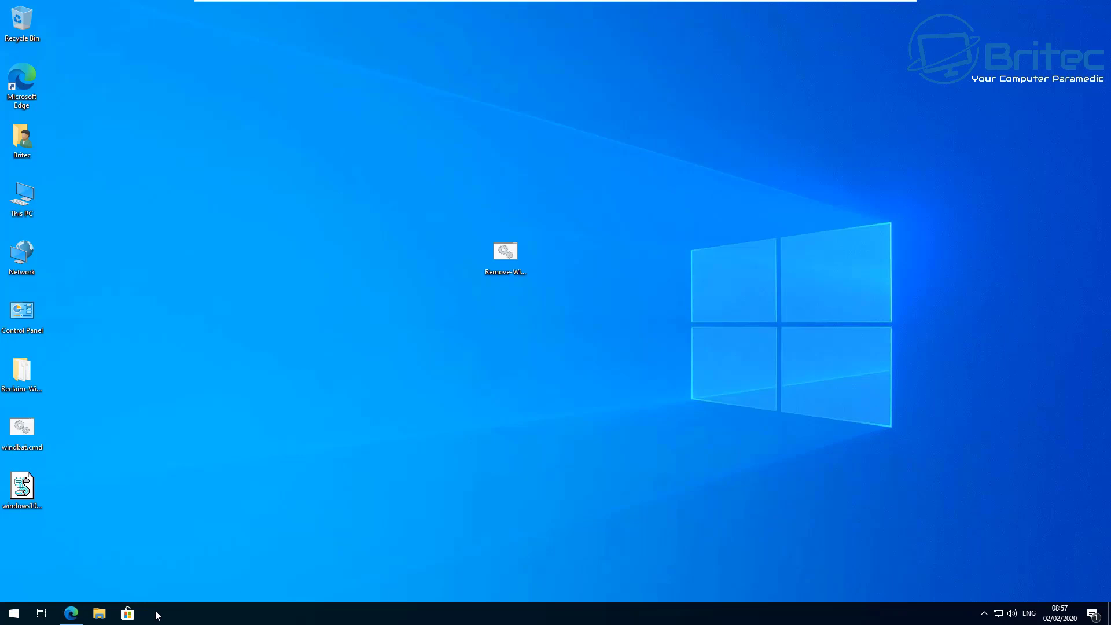
- Restart Windows from the Start menu's power options
left_click(11, 617)
left_click(17, 586)
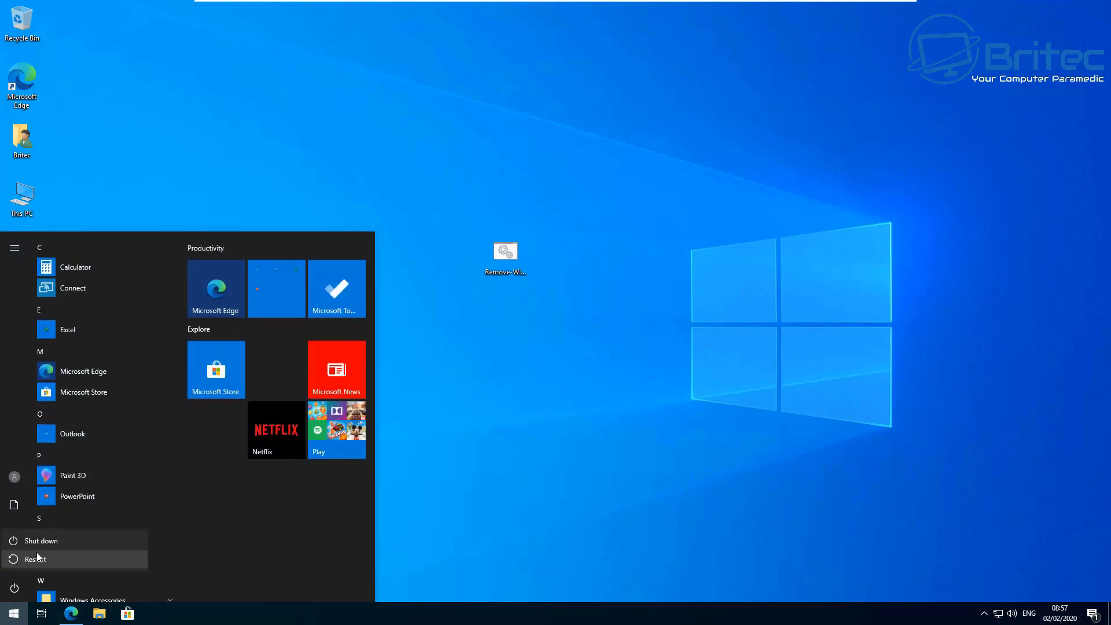
left_click(33, 558)
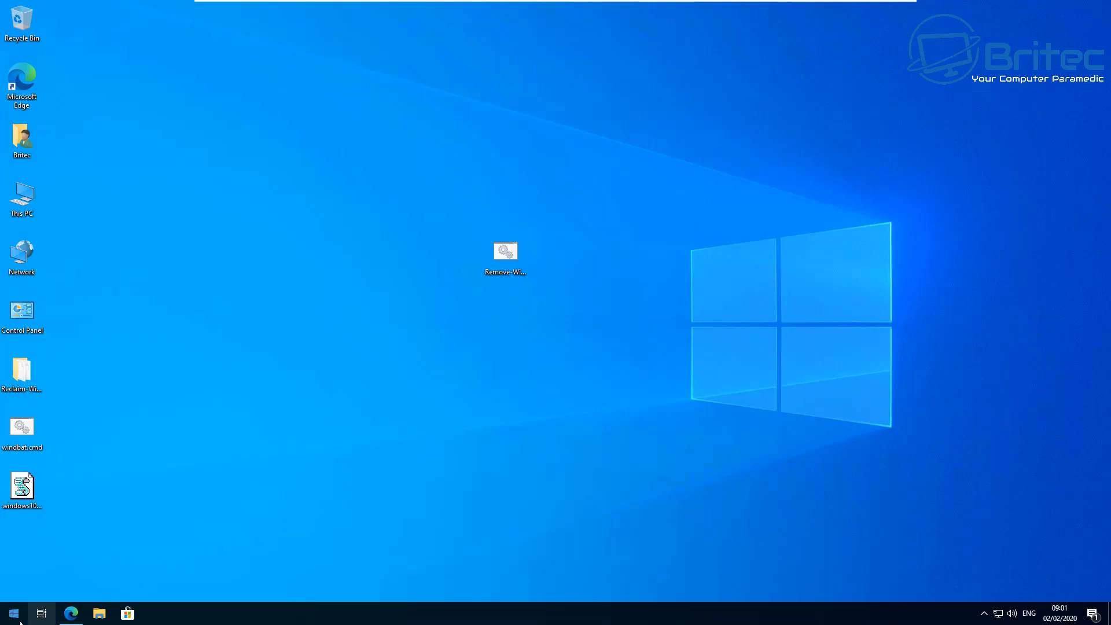
- In Settings > Privacy, review the Speech, Inking & typing, Diagnostics & feedback and Activity history pages
left_click(12, 615)
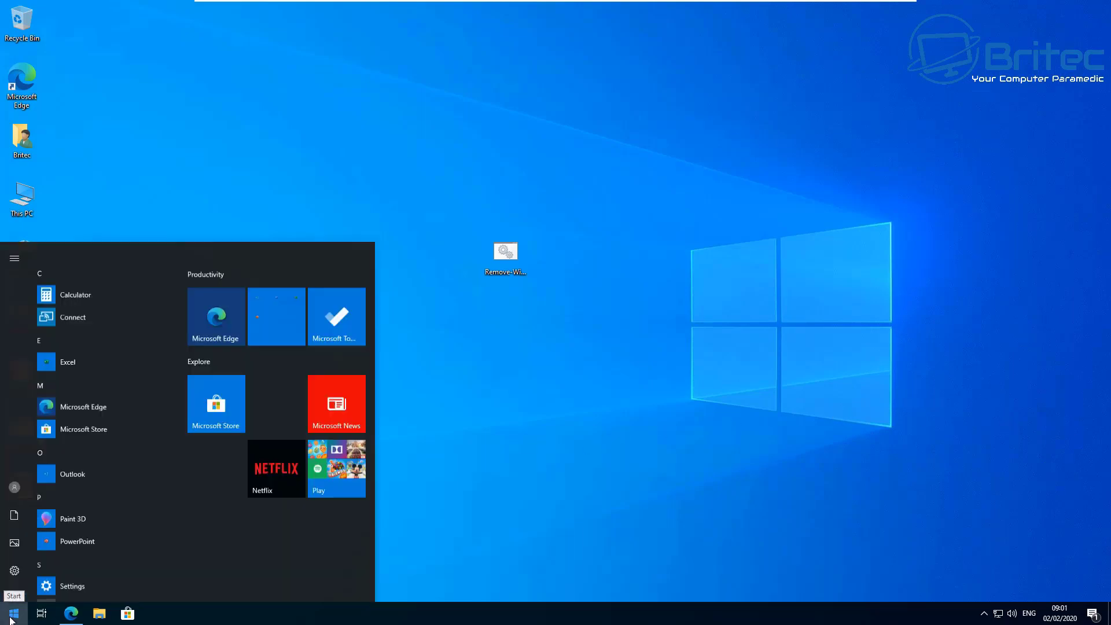
left_click(23, 554)
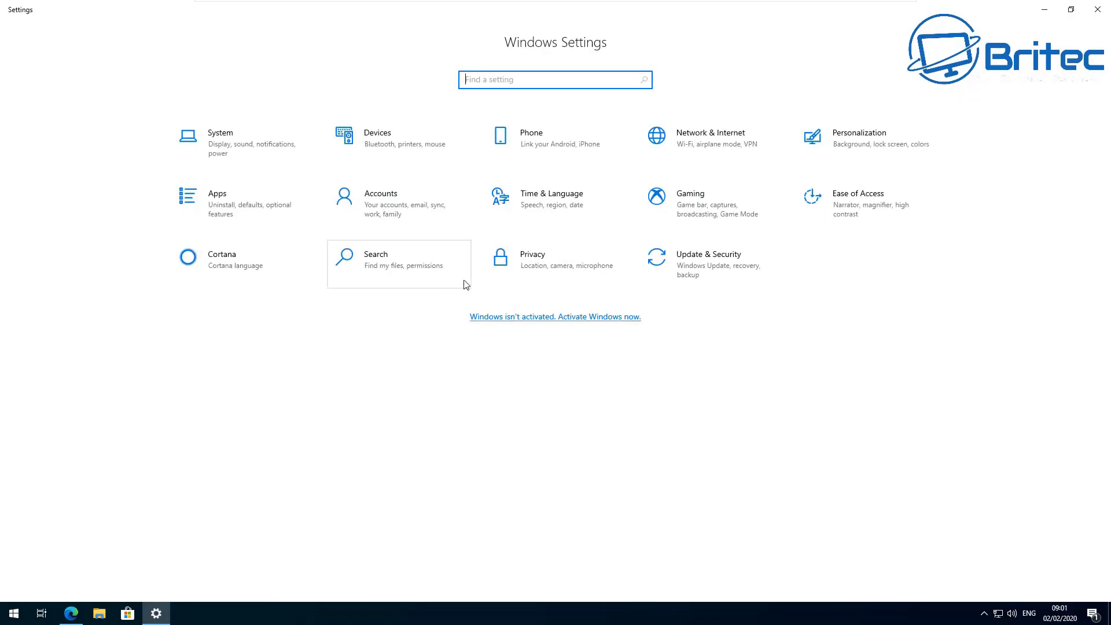
left_click(528, 275)
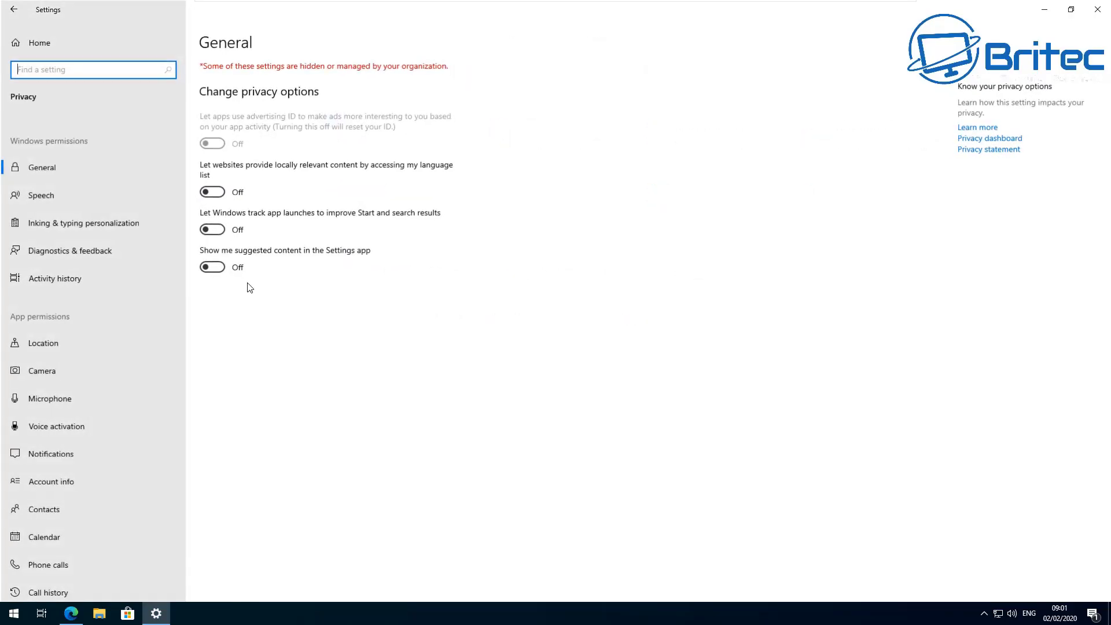
left_click(47, 200)
left_click(47, 225)
left_click(45, 249)
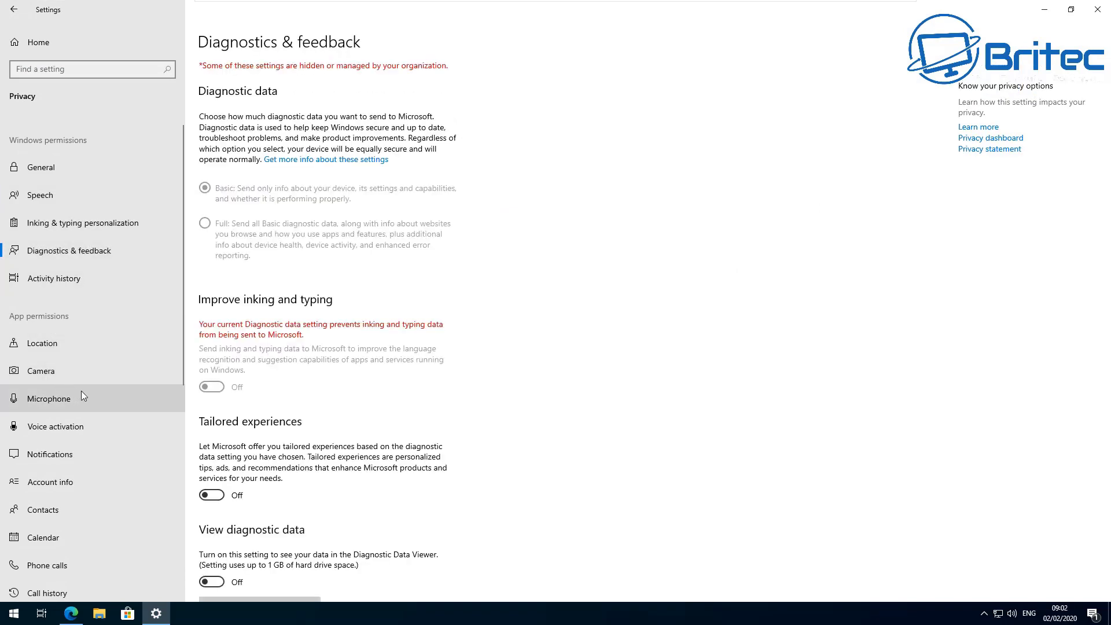
left_click(37, 282)
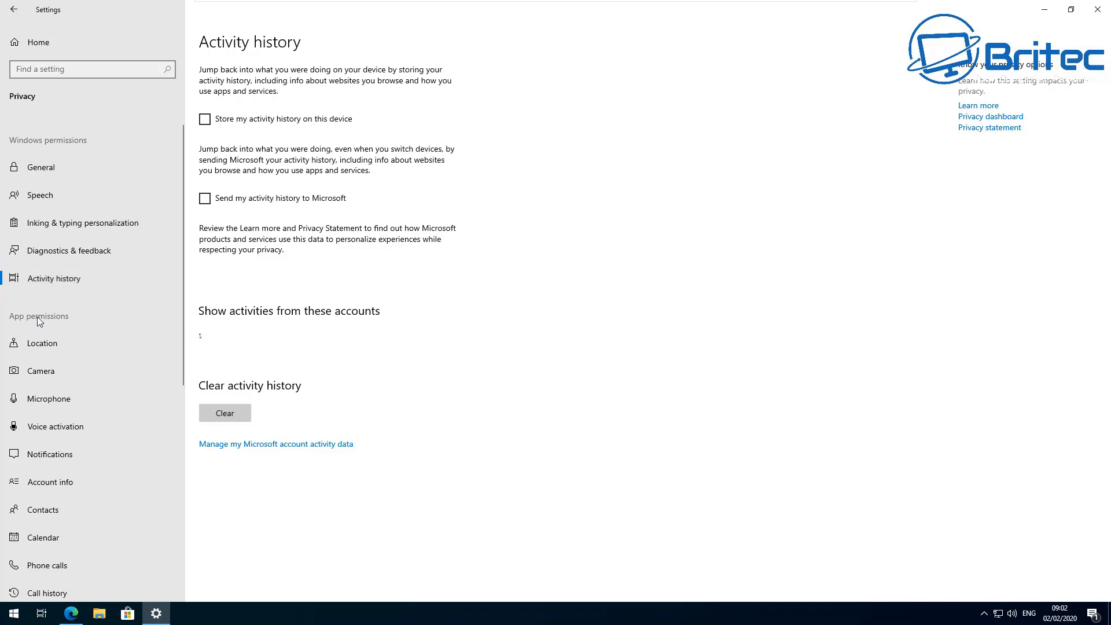
- Review the Location, Camera, Microphone and Notifications app permission pages
left_click(37, 349)
left_click(33, 370)
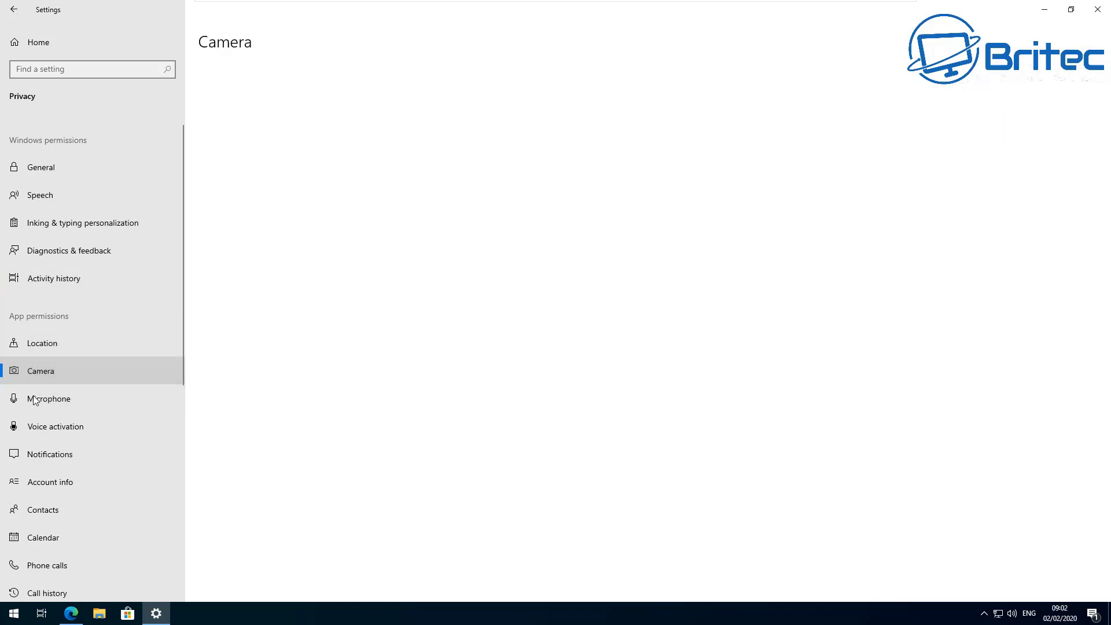
left_click(35, 400)
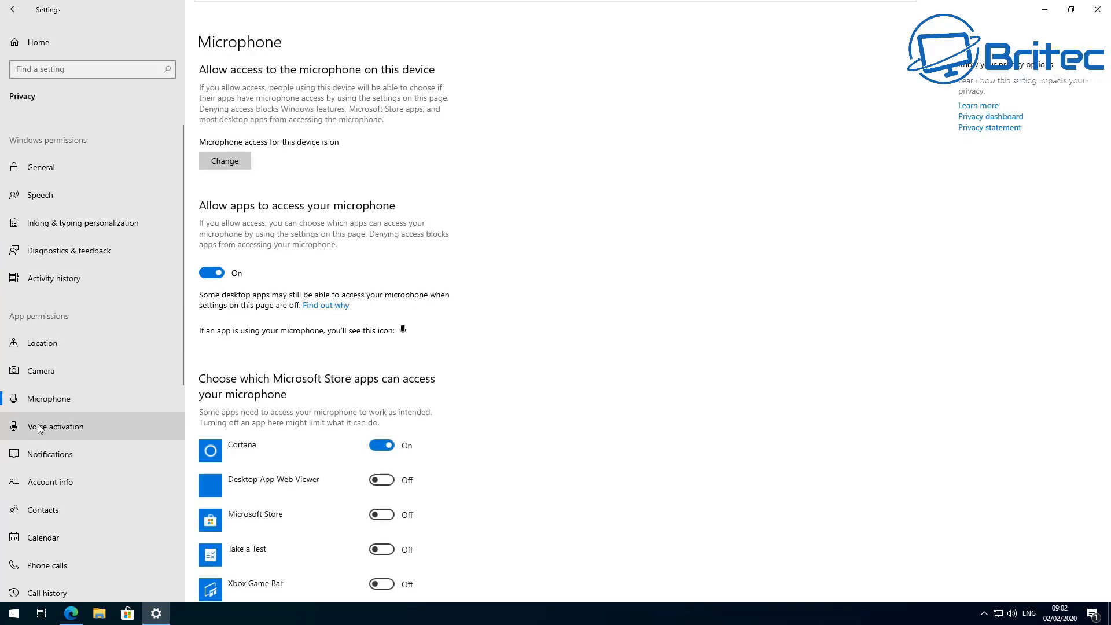
left_click(39, 455)
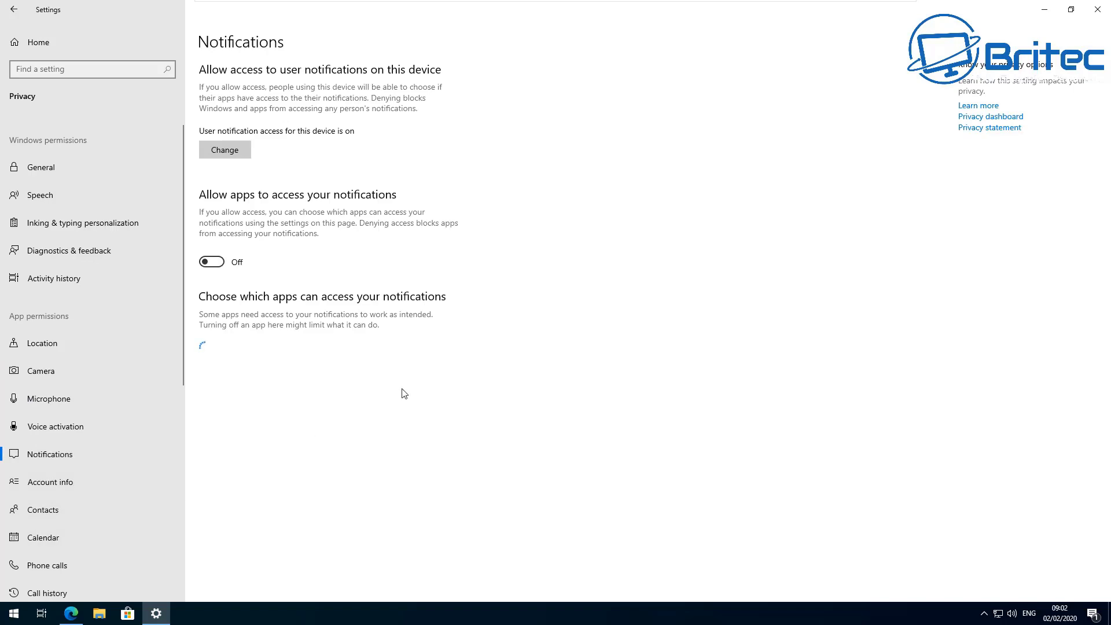
- Check the installed apps list under Apps & features, then the Default apps page
left_click(11, 15)
left_click(218, 215)
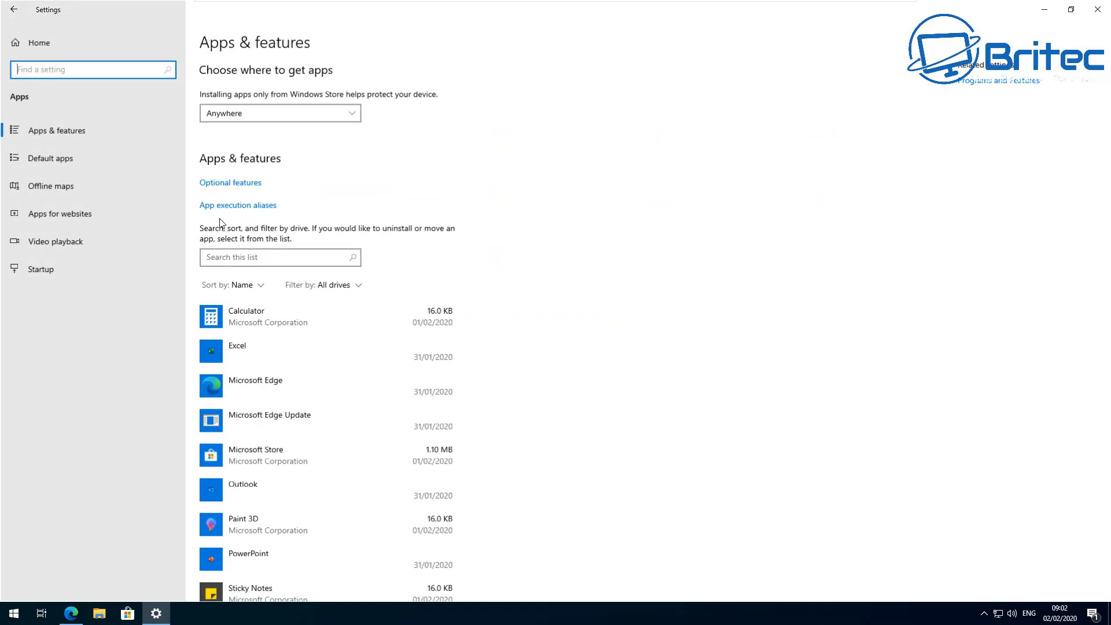
scroll(330, 347, "down", 3)
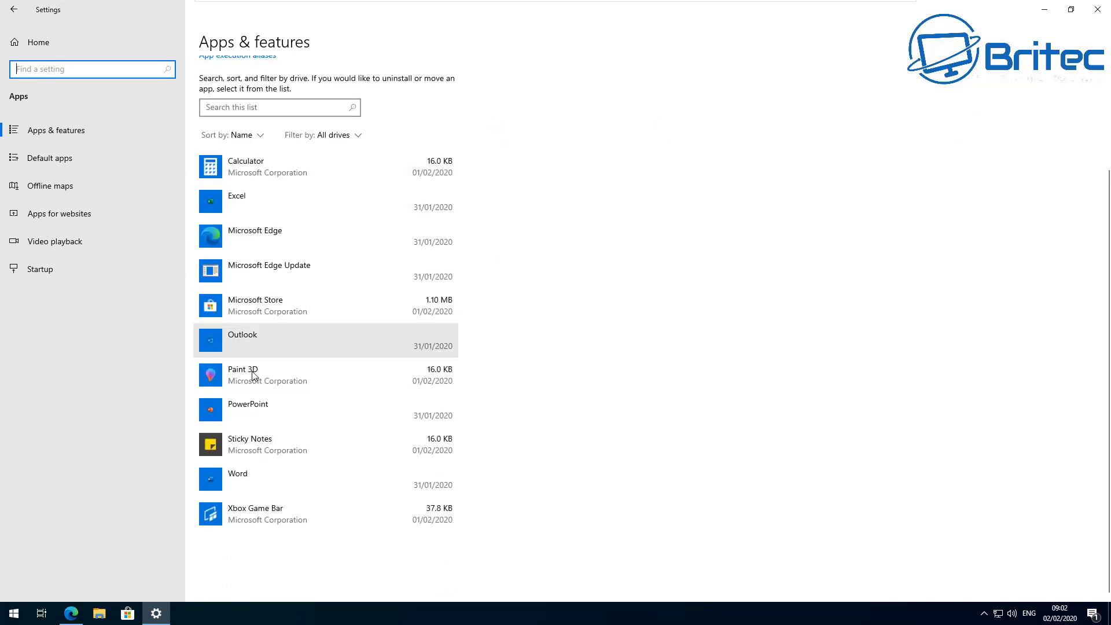
left_click(61, 154)
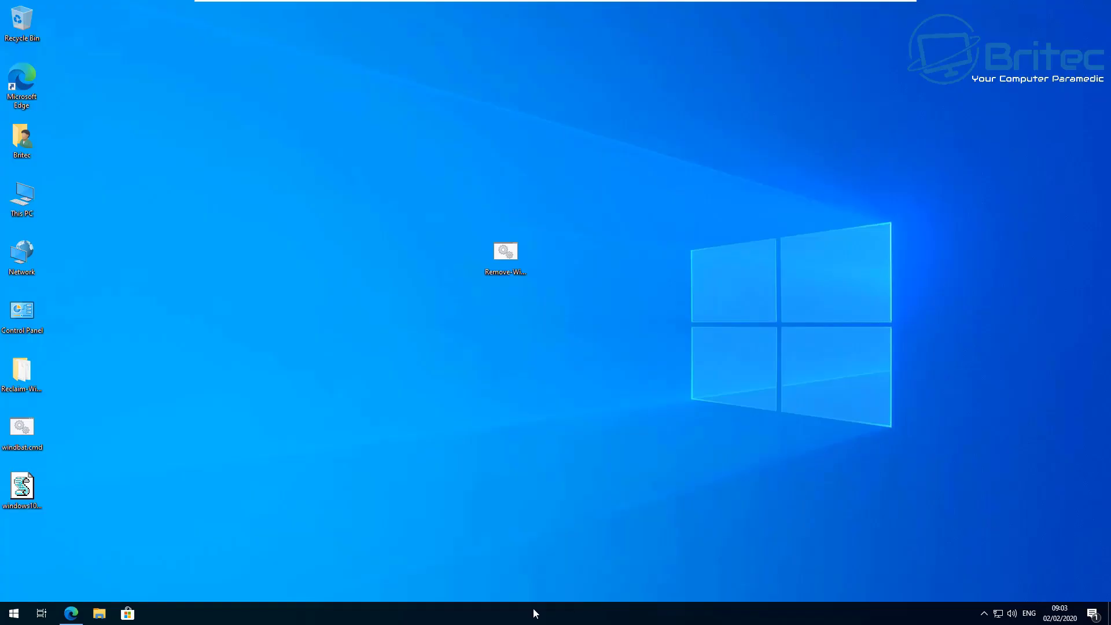
- Launch Task Manager from the taskbar menu and expand it to the full details view
right_click(533, 607)
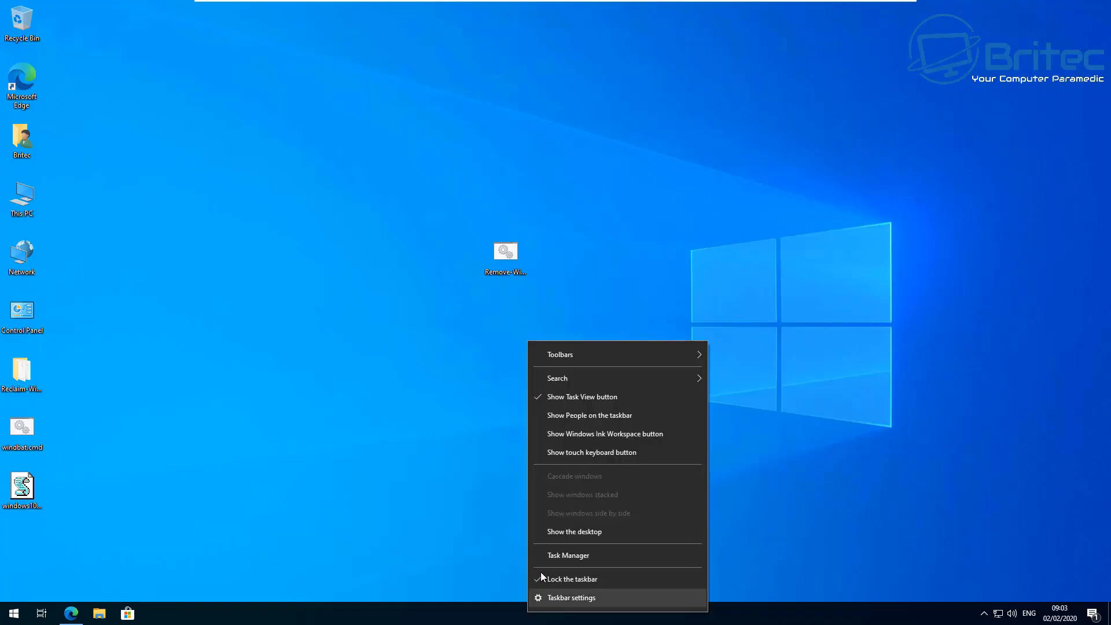
left_click(542, 557)
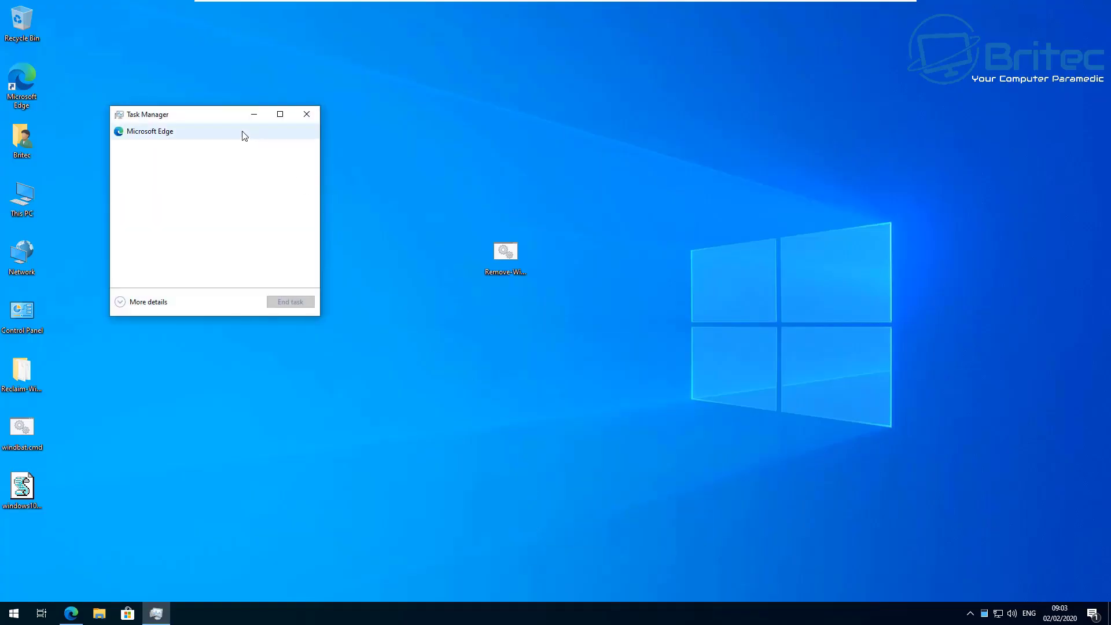
left_click_drag(204, 118, 525, 218)
left_click(457, 232)
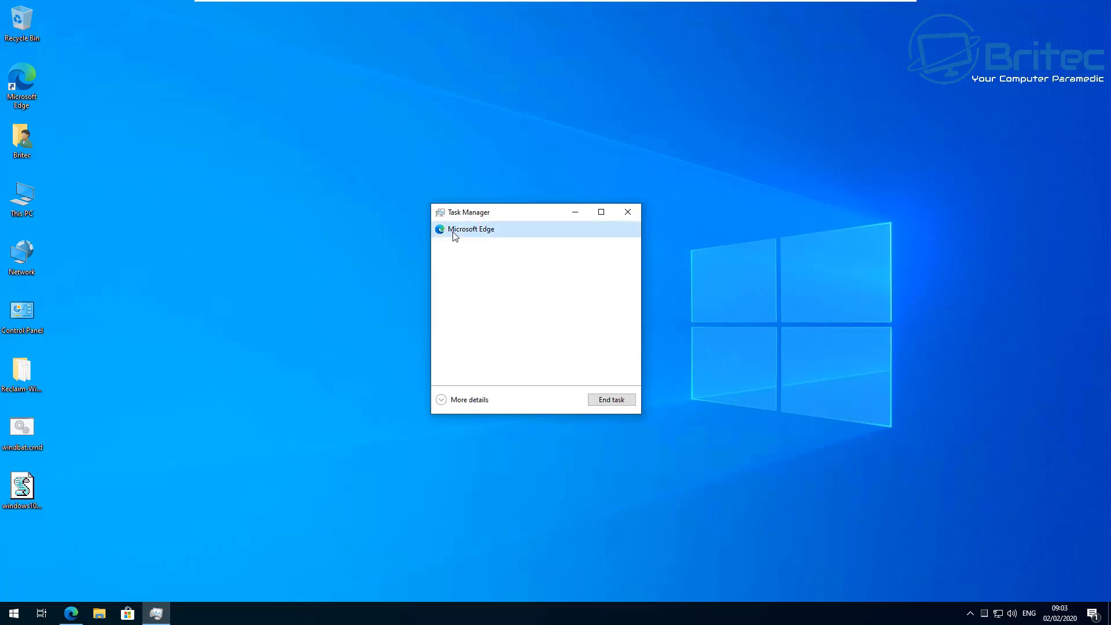
left_click(461, 399)
left_click_drag(606, 212, 521, 126)
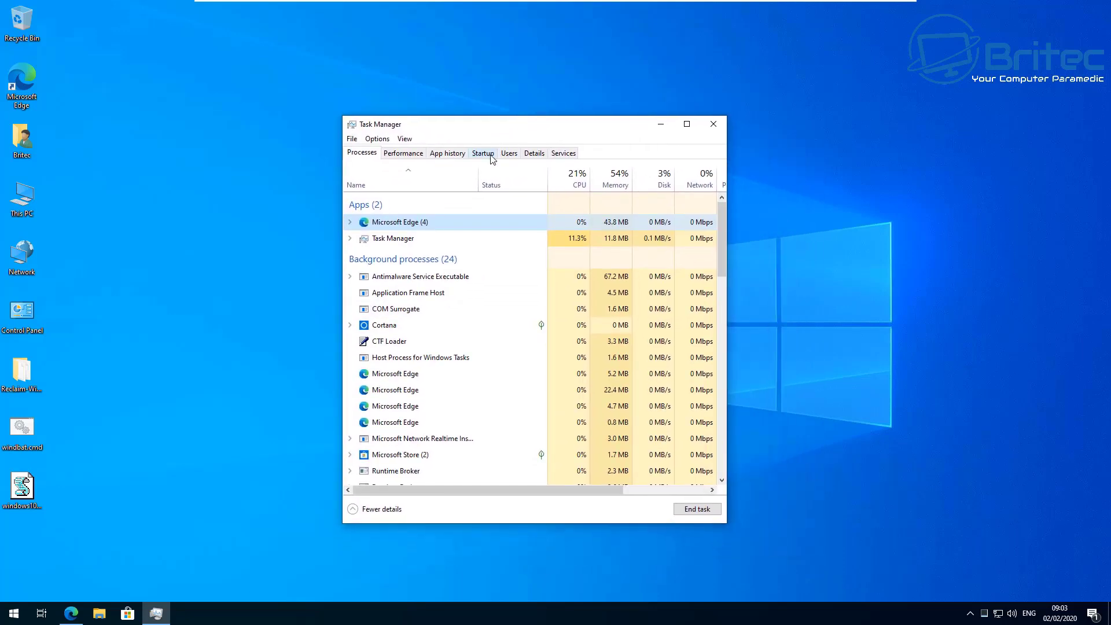
- Sort the Services tab by Status and scroll through the stopped and running services
left_click(561, 154)
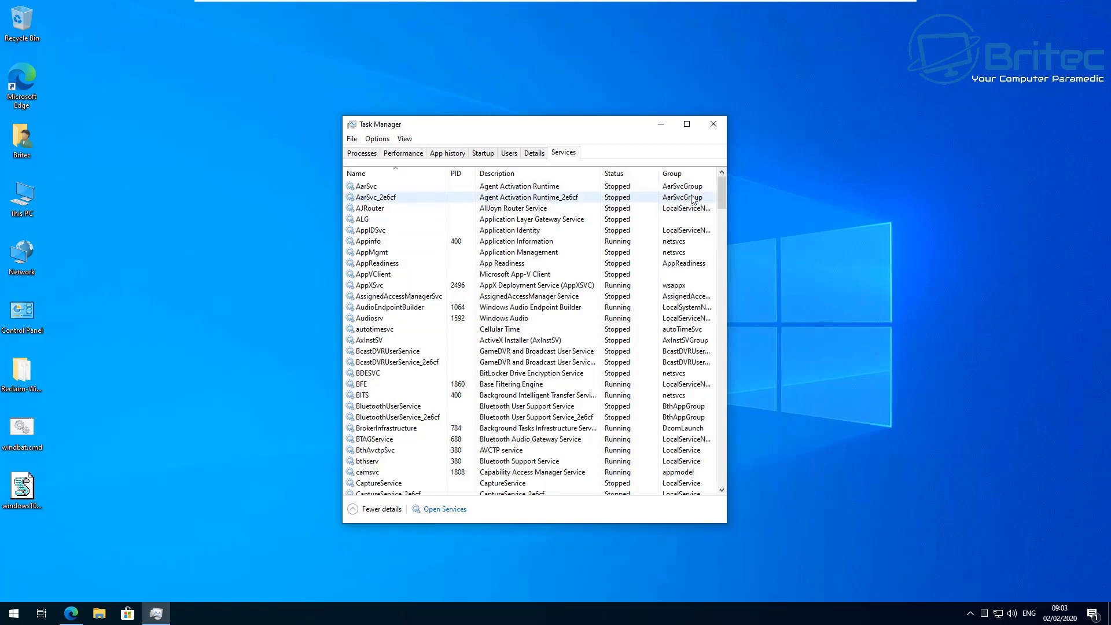
scroll(724, 199, "down", 6)
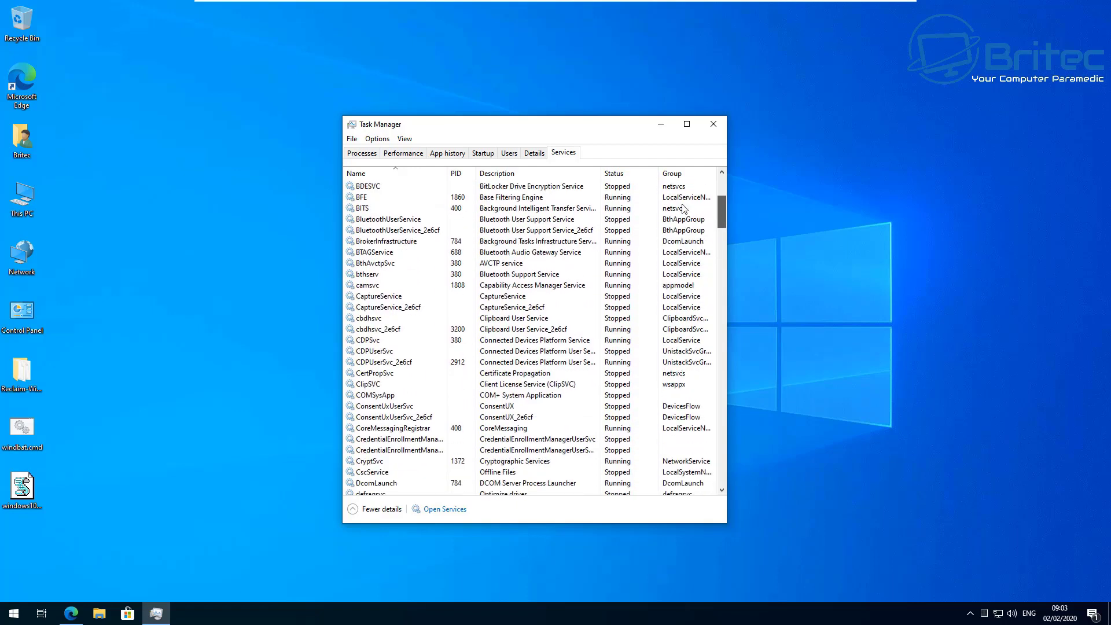
left_click(615, 173)
scroll(724, 238, "down", 7)
left_click_drag(726, 239, 716, 472)
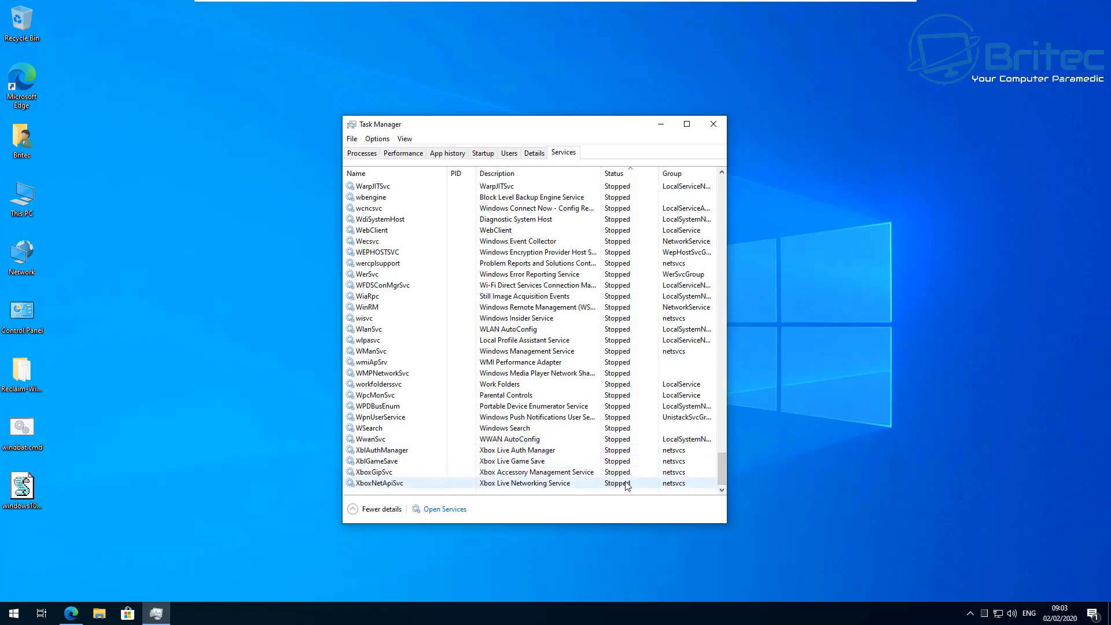
scroll(626, 484, "up", 5)
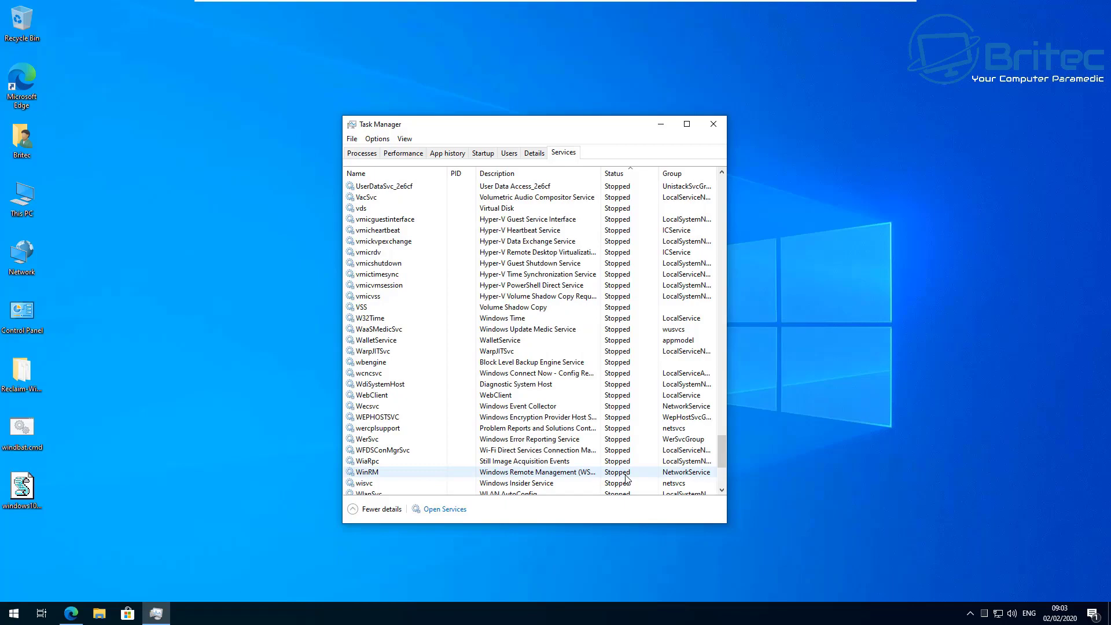
scroll(626, 479, "up", 20)
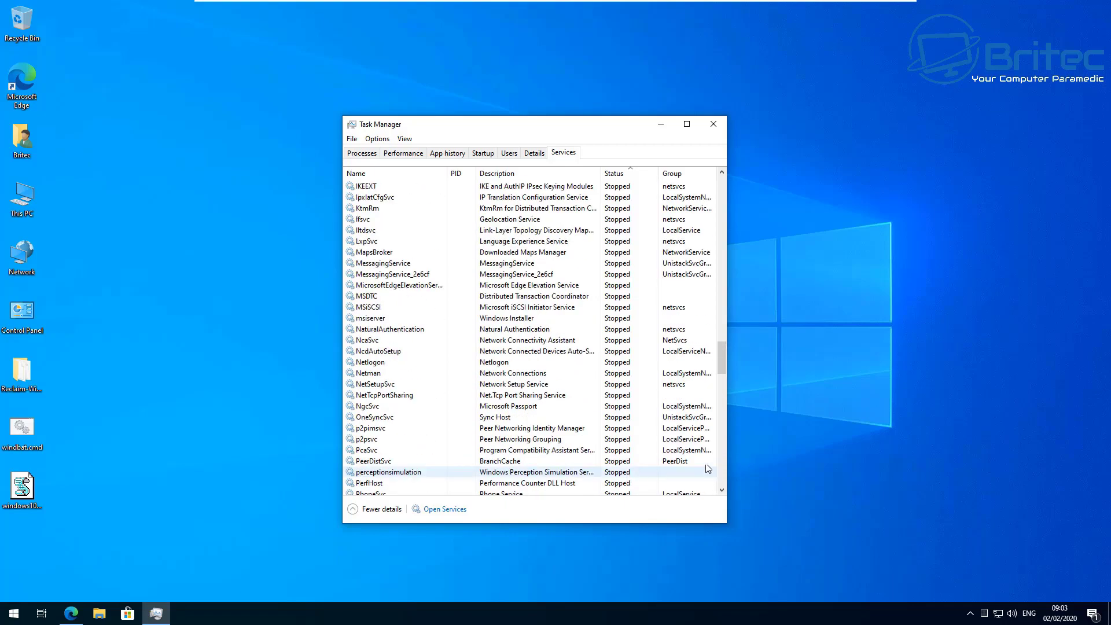
left_click_drag(721, 353, 711, 271)
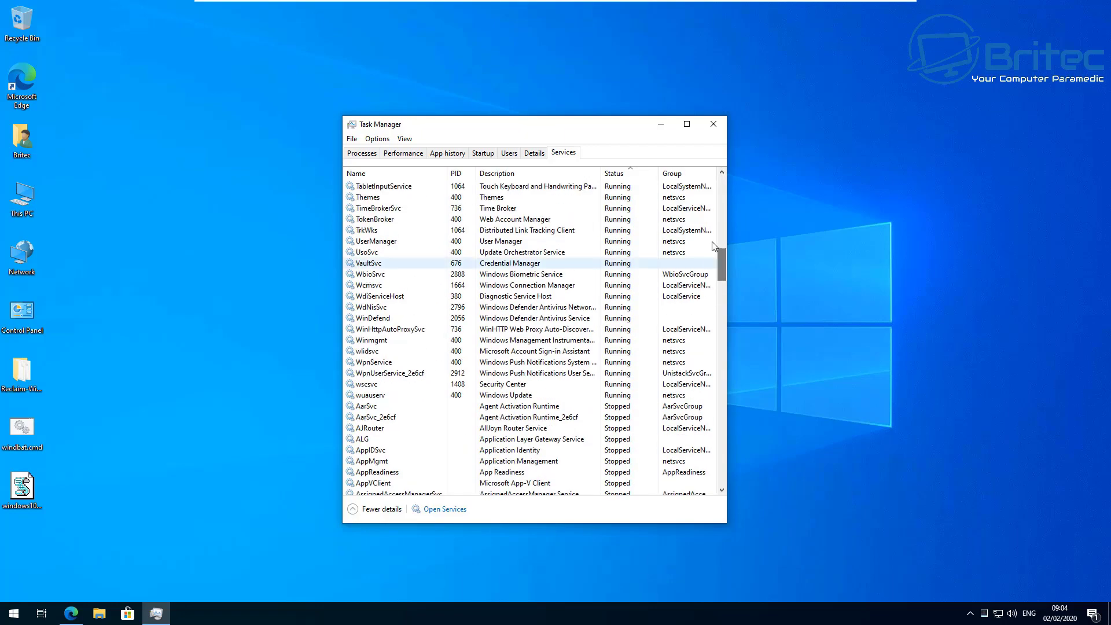
- Close the Task Manager window
left_click(711, 124)
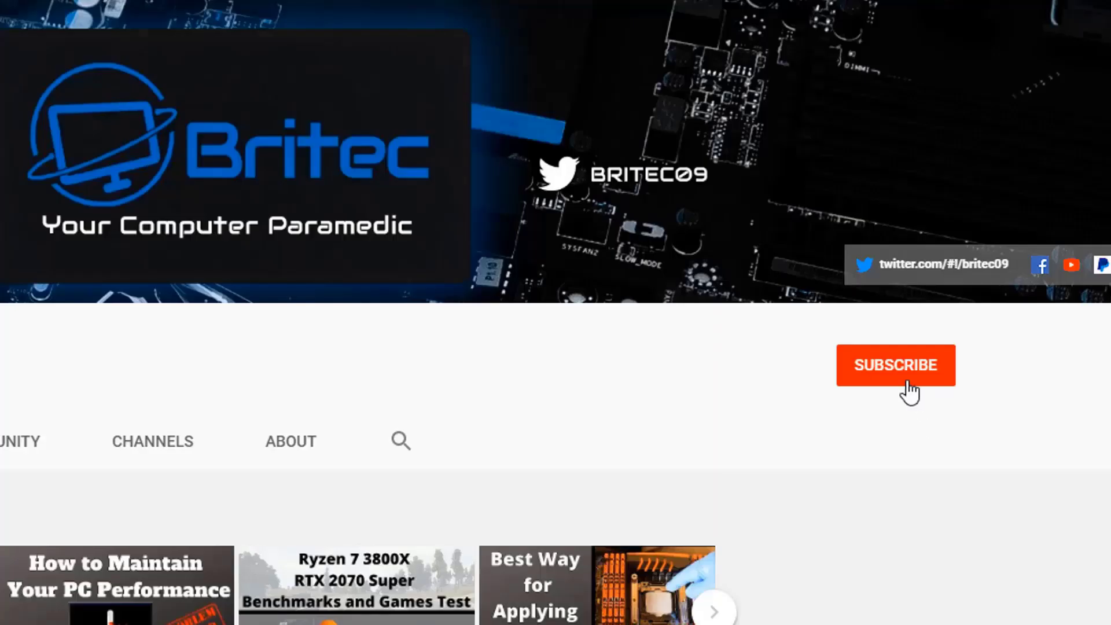
- Subscribe to the Britec channel and set its notification bell to All
left_click(909, 391)
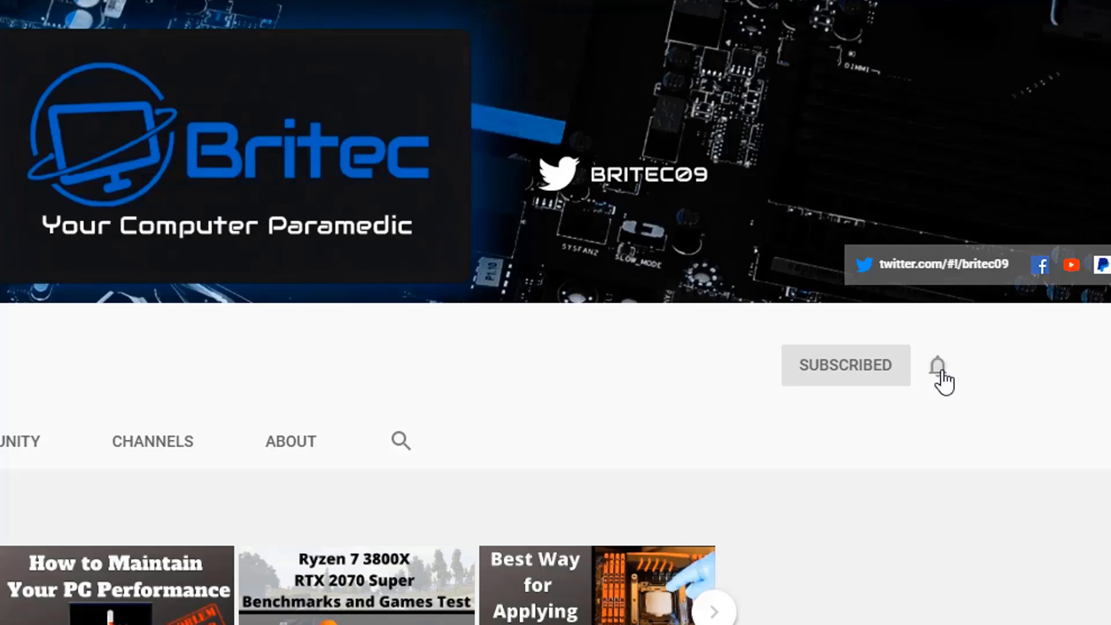
left_click(938, 368)
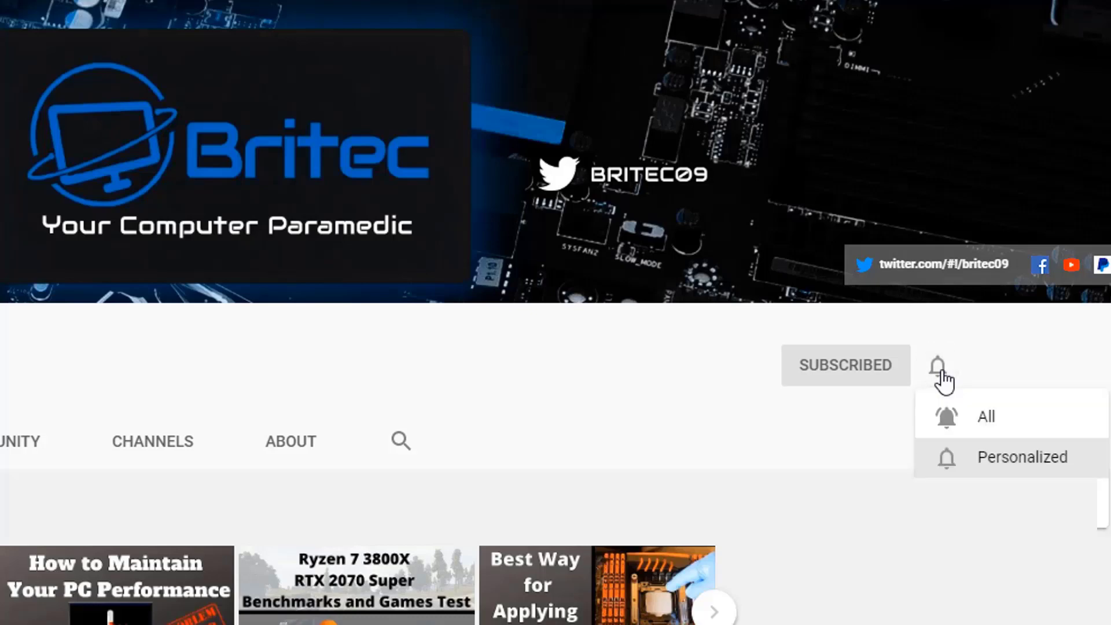
left_click(967, 425)
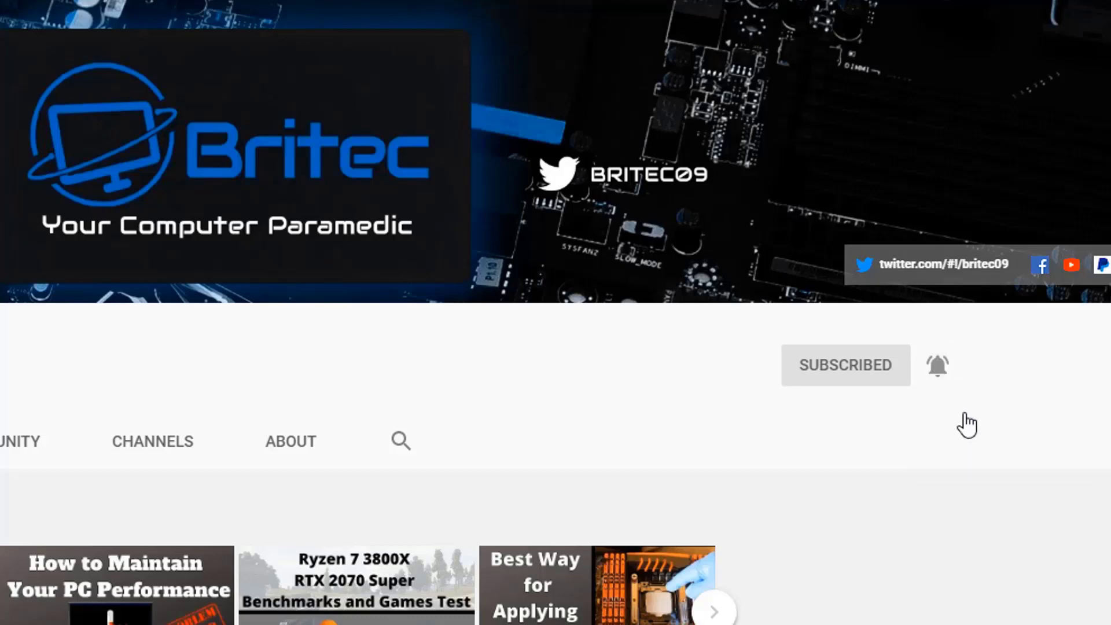